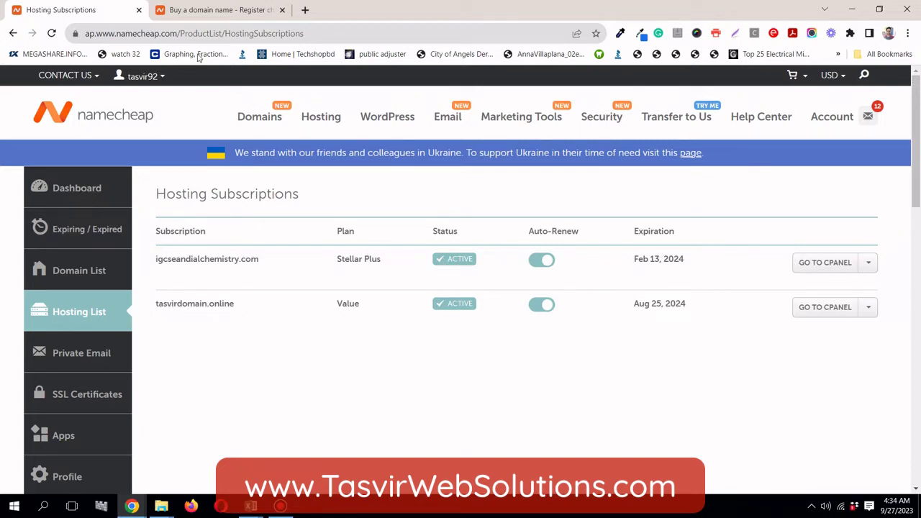
Switch to the second browser tab showing the Namecheap homepage with its domain search
click(217, 9)
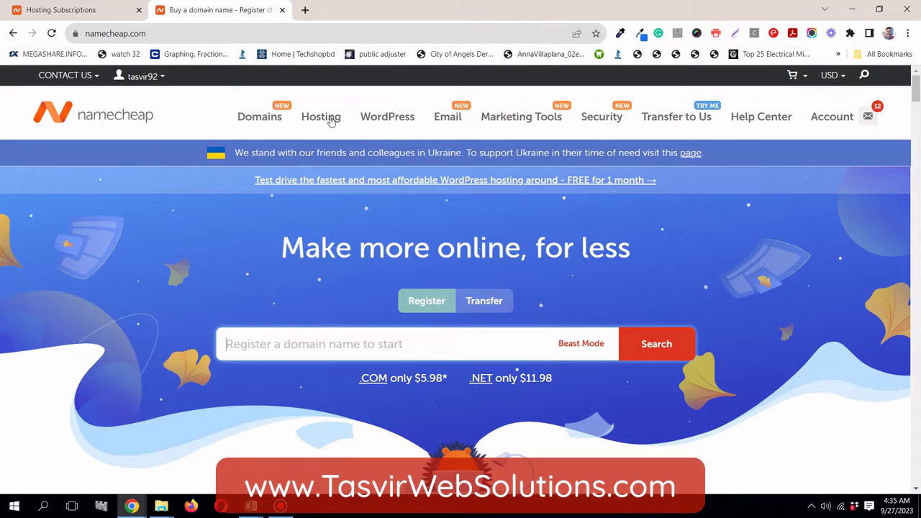
Compare Stellar, Stellar Plus and Stellar Business shared hosting prices, then return to Hosting Subscriptions
mouse_move(330, 119)
click(344, 155)
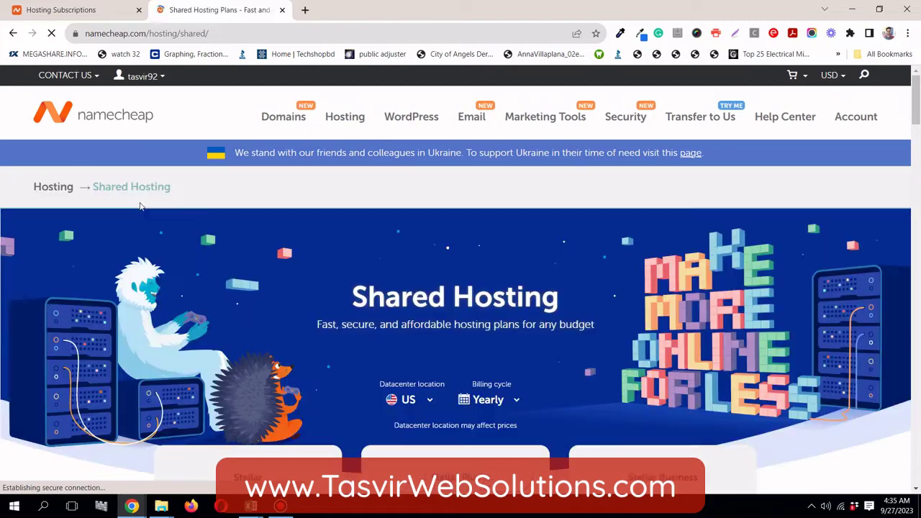
scroll(139, 225, down, 4)
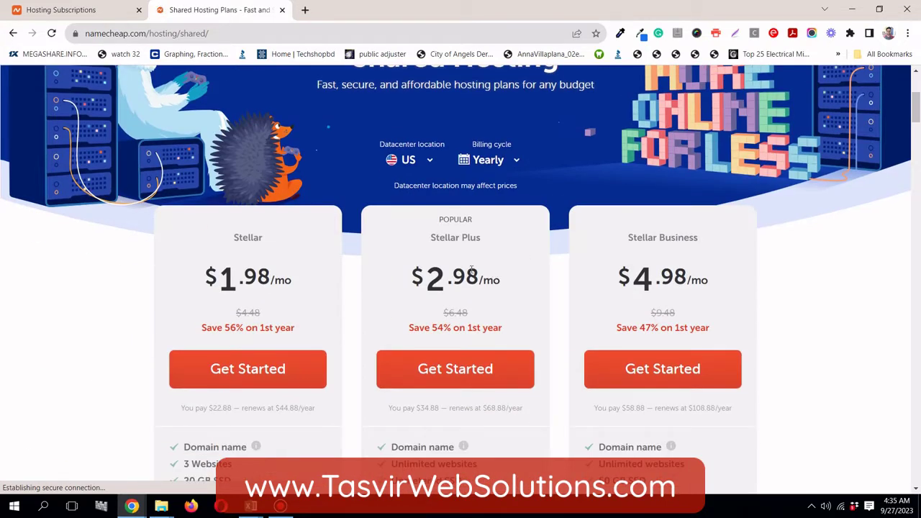
scroll(473, 266, down, 1)
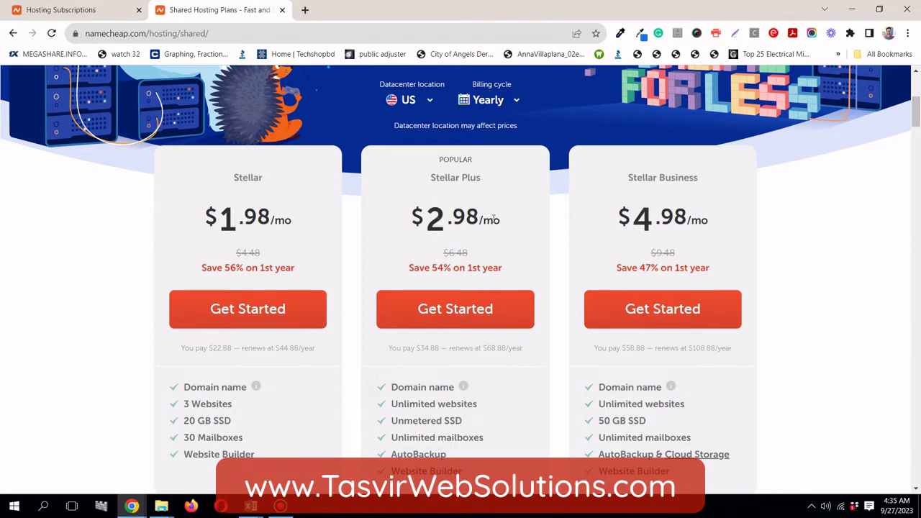
scroll(491, 219, down, 2)
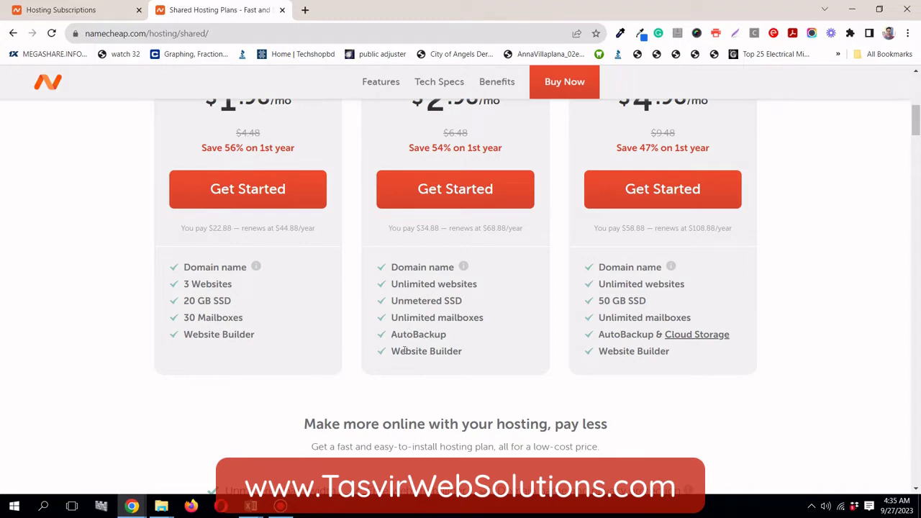
scroll(404, 348, up, 1)
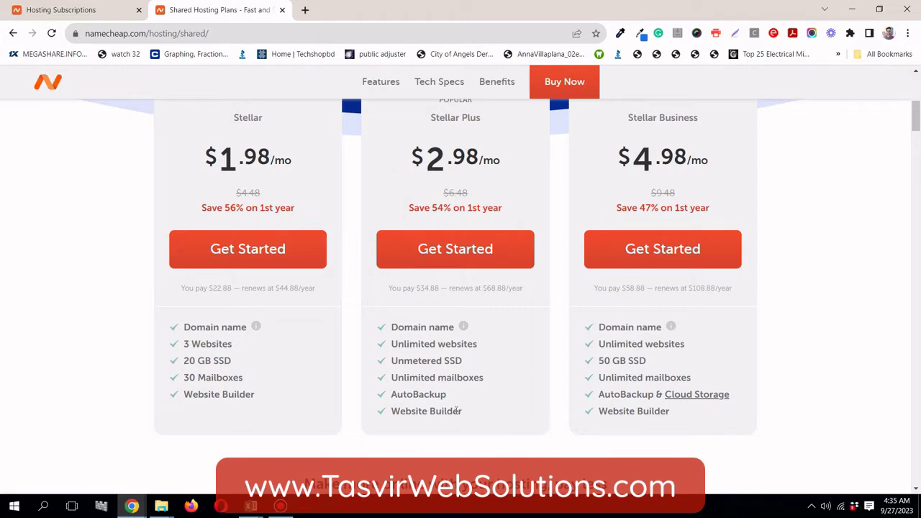
scroll(429, 316, up, 1)
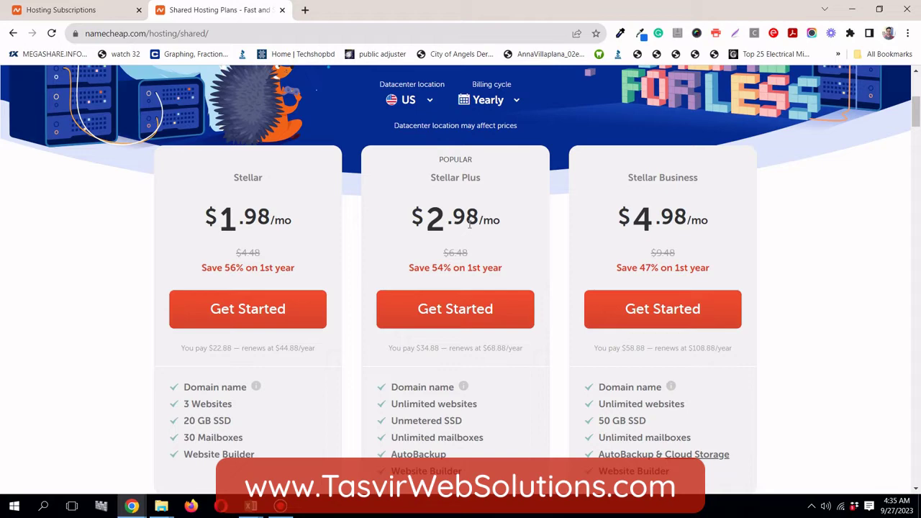
scroll(472, 219, up, 3)
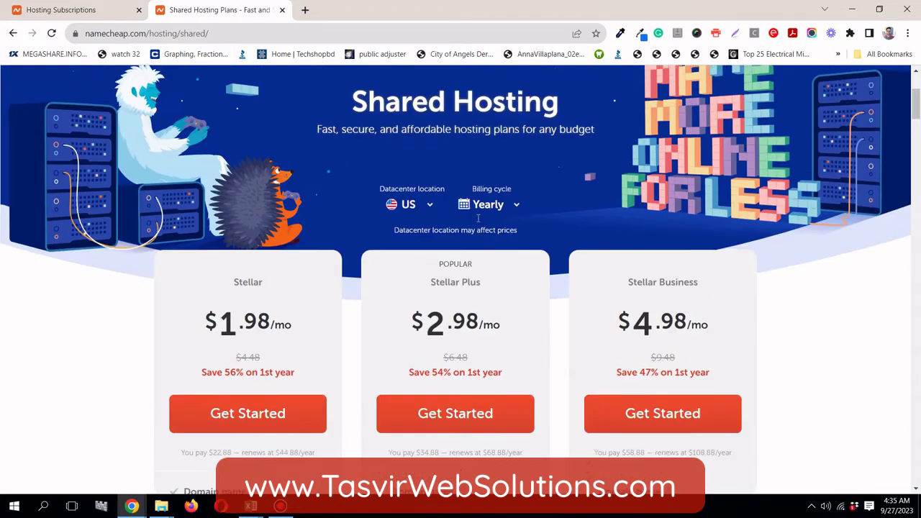
scroll(473, 261, down, 2)
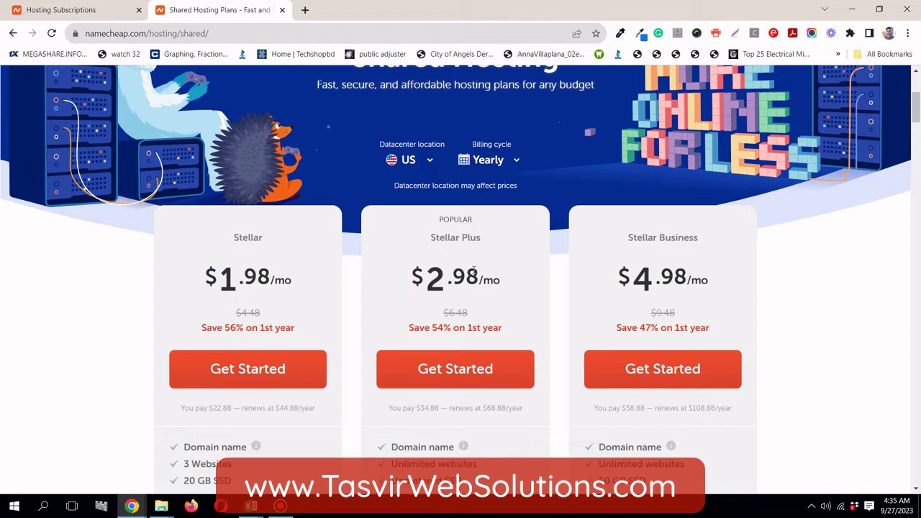
scroll(474, 270, up, 2)
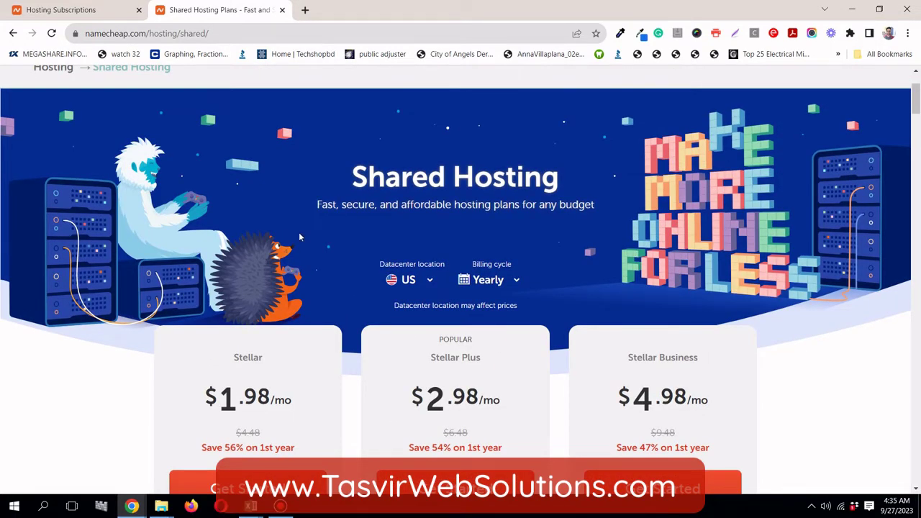
scroll(301, 236, down, 1)
scroll(300, 237, up, 3)
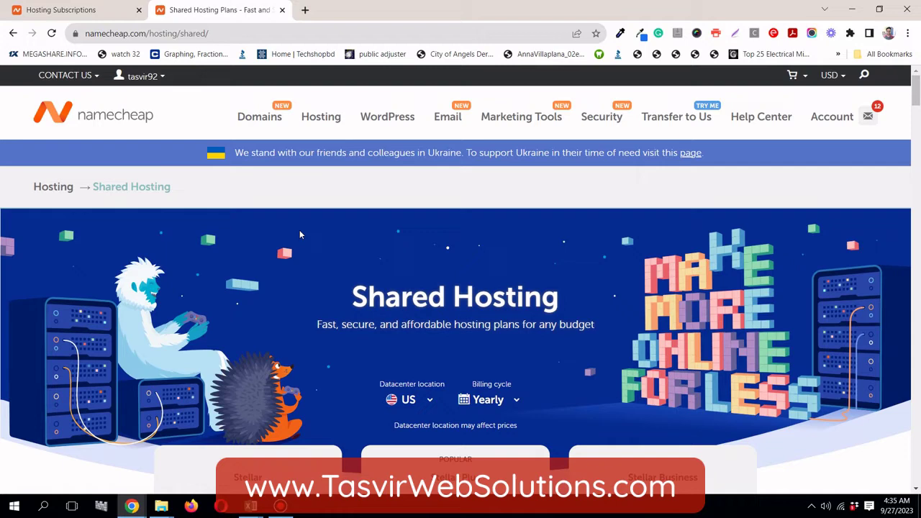
click(104, 9)
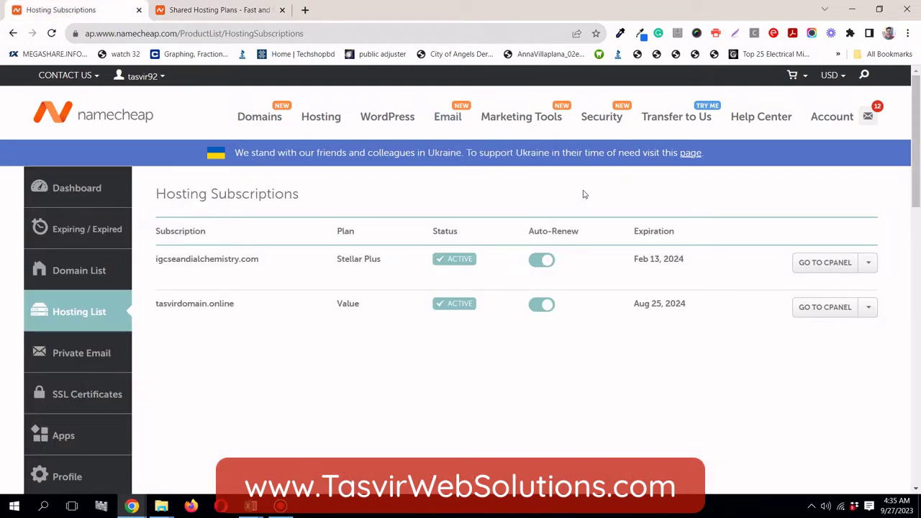
Launch cPanel for the igcseandialchemistry.com subscription from the Hosting List
click(839, 266)
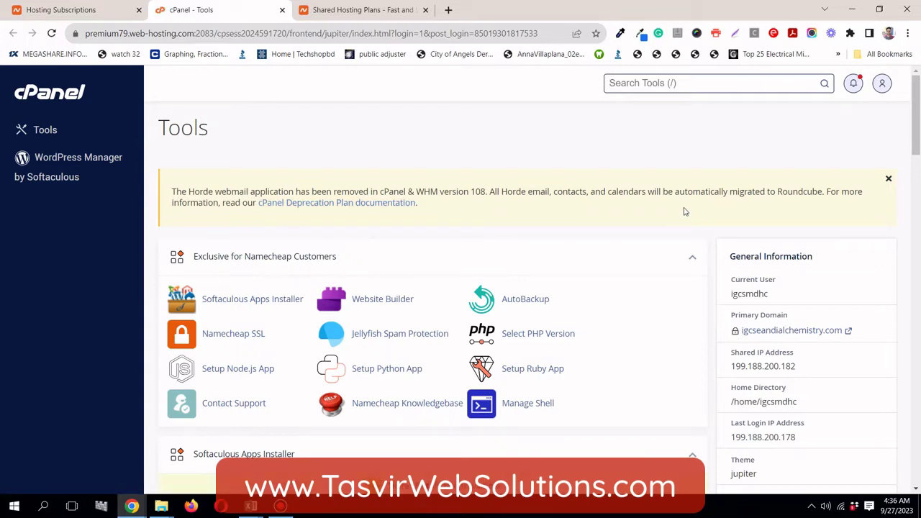
Scroll cPanel Tools to look over the Softaculous Apps Installer scripts, including WordPress
scroll(685, 212, down, 5)
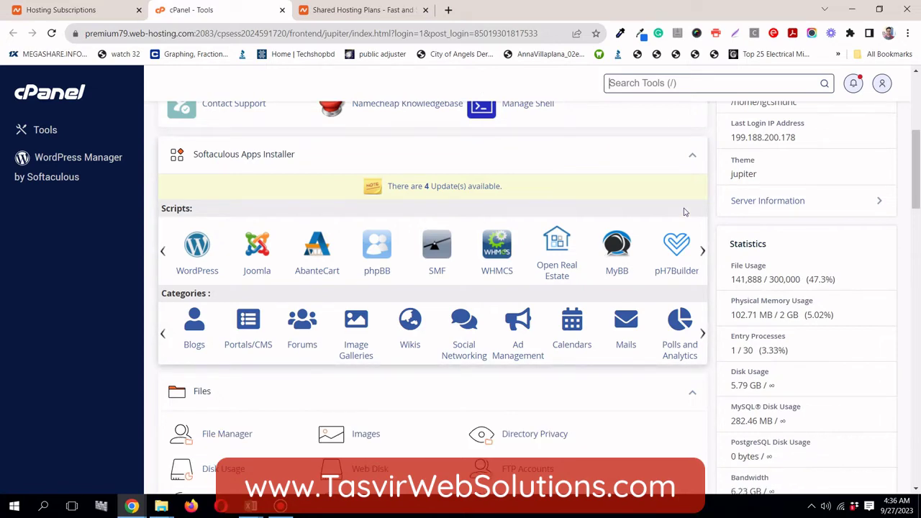
scroll(684, 211, up, 4)
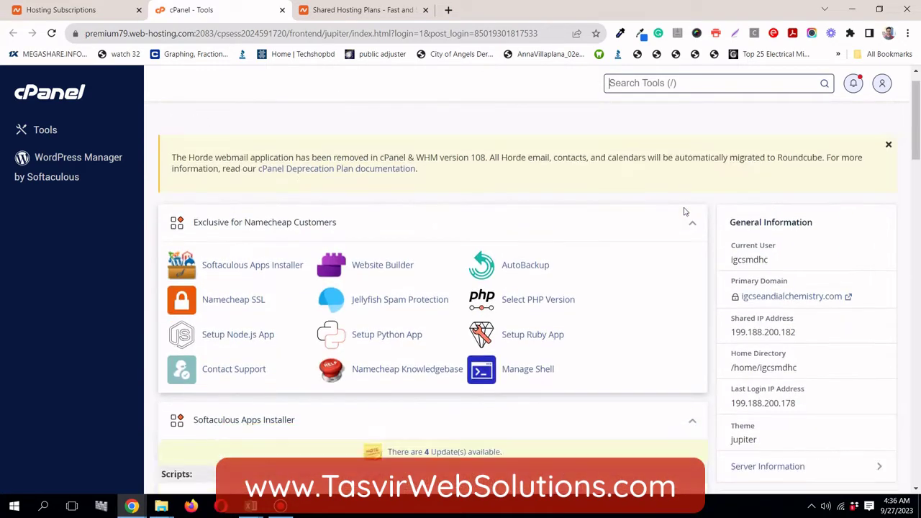
scroll(685, 213, down, 3)
scroll(684, 211, down, 1)
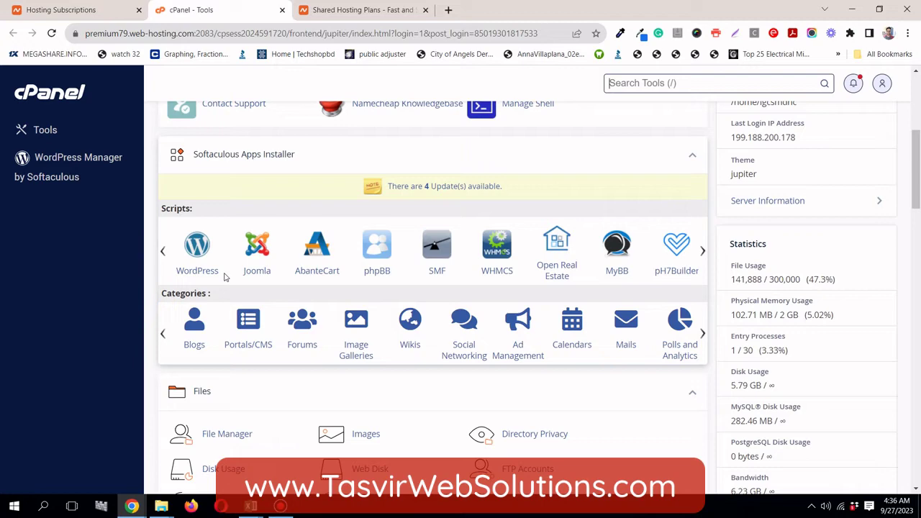
scroll(220, 277, up, 2)
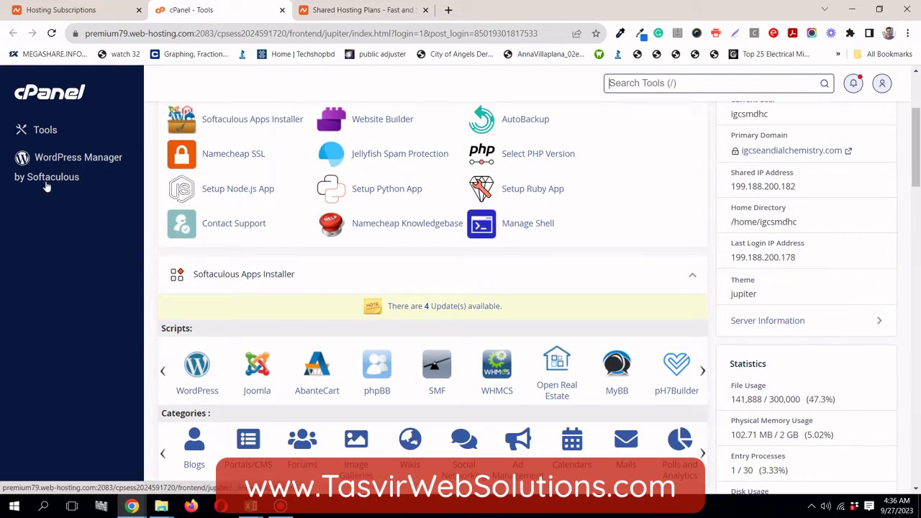
key(/)
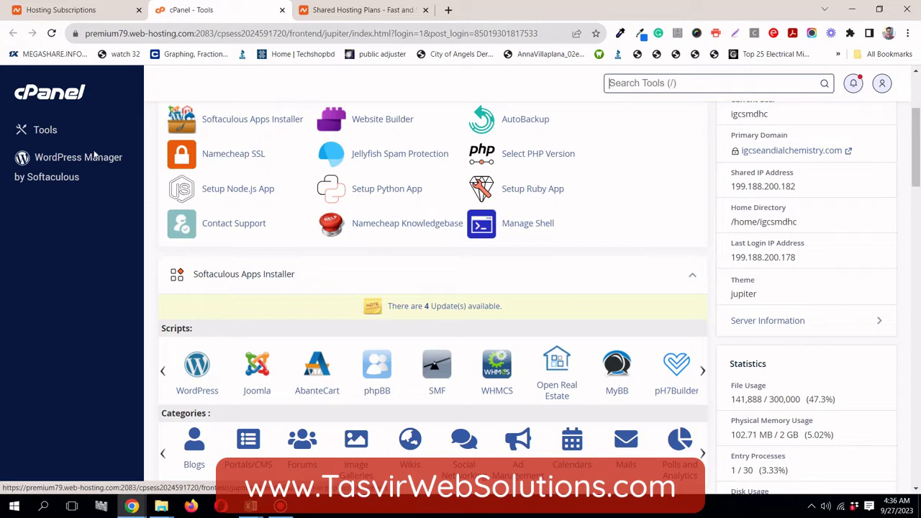
Open WordPress Manager by Softaculous and scroll through the seven existing installations
click(98, 163)
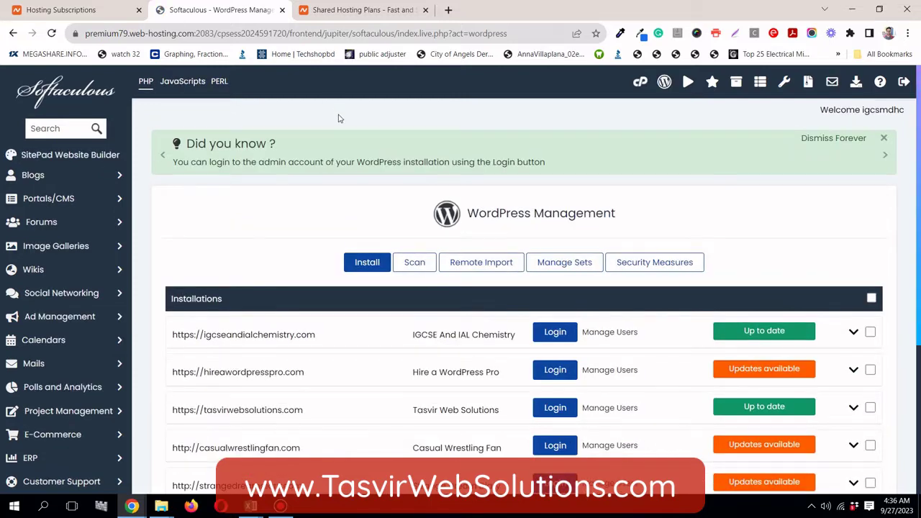
scroll(339, 119, down, 3)
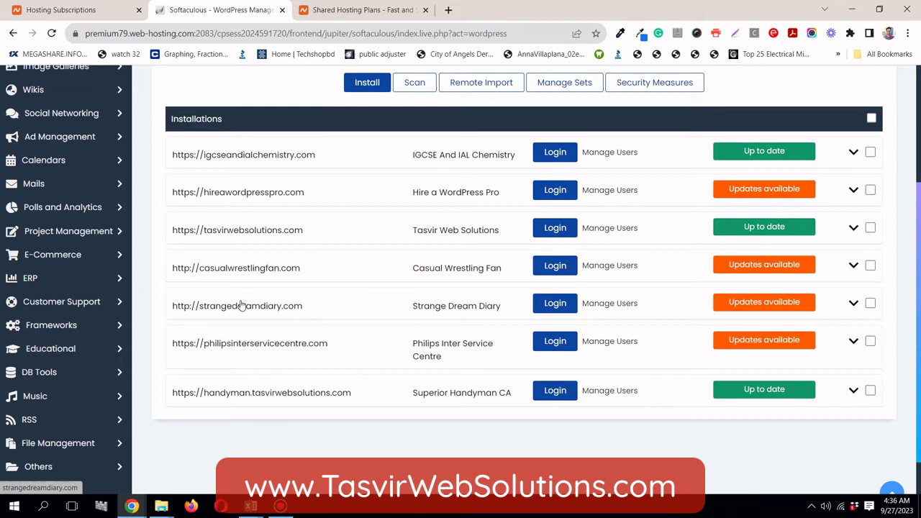
scroll(242, 302, up, 3)
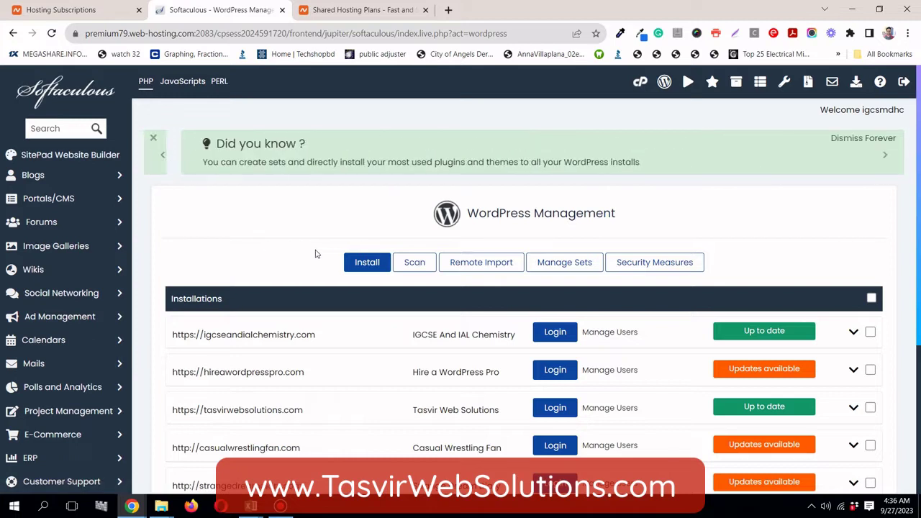
Start a fresh WordPress install with sample.tasvirwebsolutions.com chosen as the domain
click(360, 263)
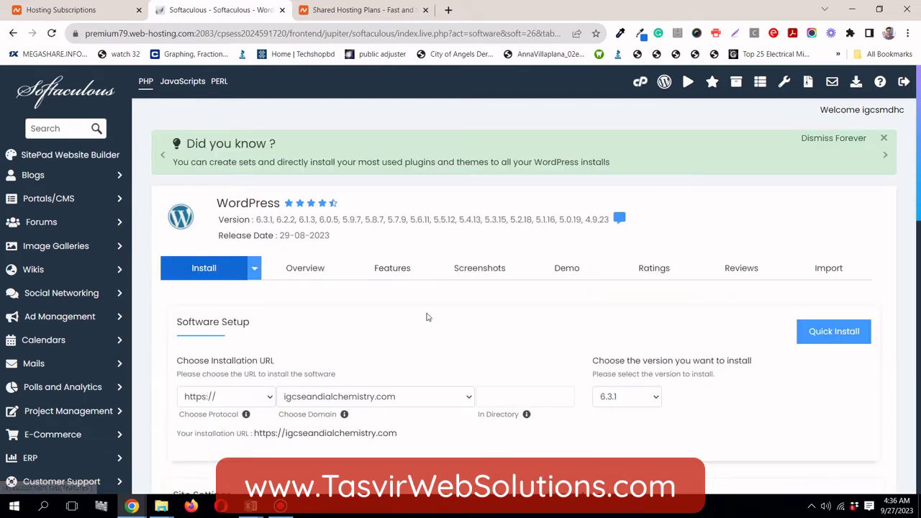
scroll(427, 316, down, 2)
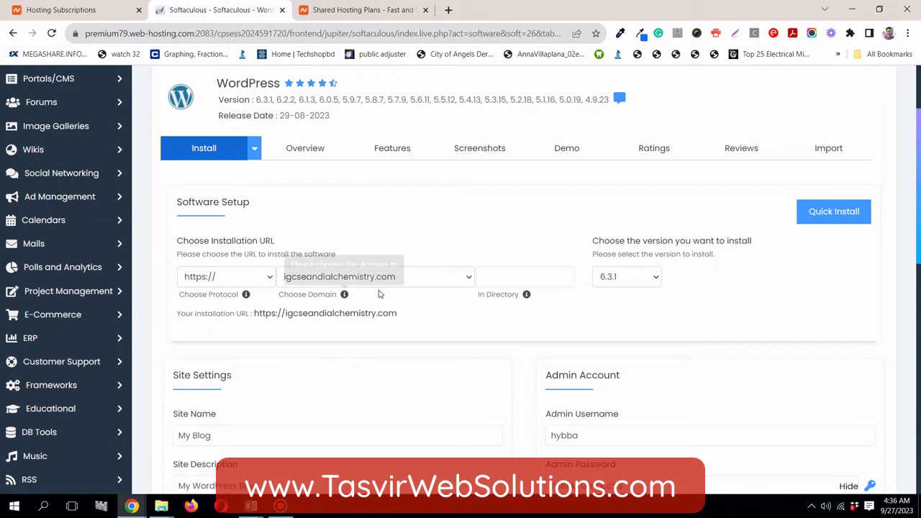
click(461, 282)
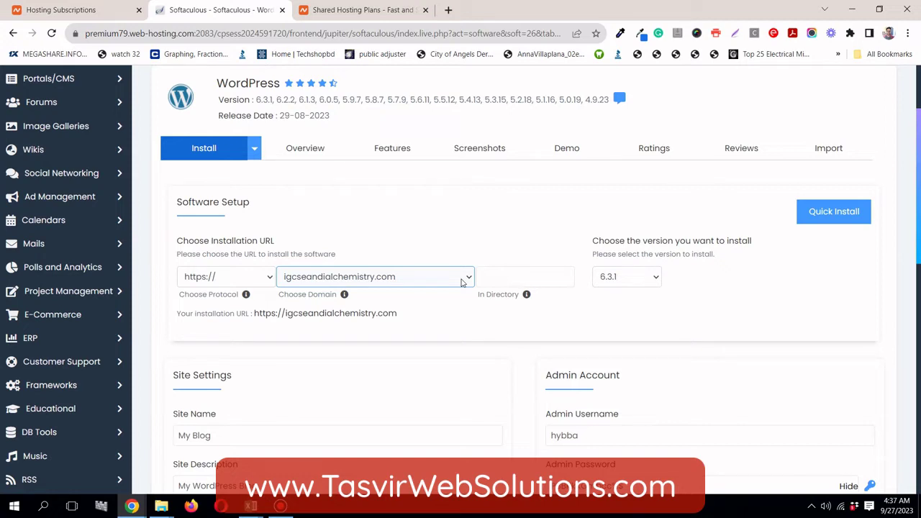
click(462, 282)
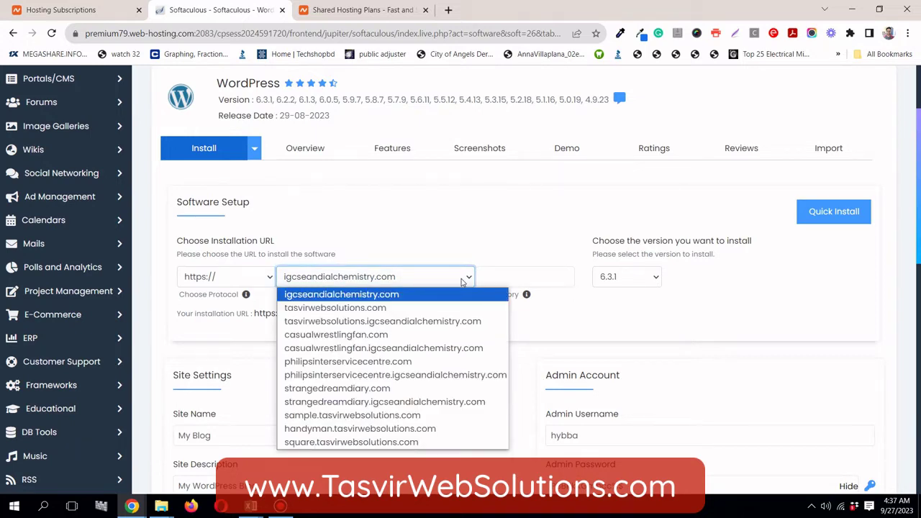
click(427, 416)
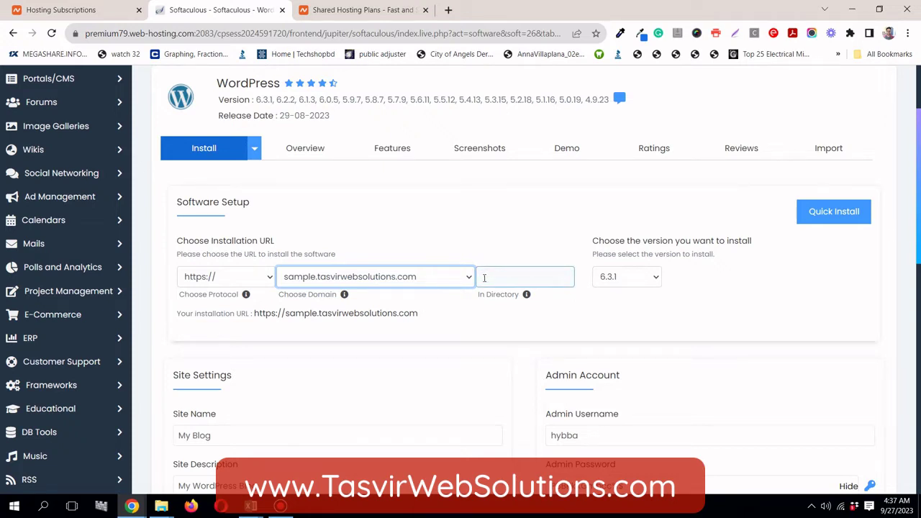
Leave the In Directory field empty so WordPress installs at the subdomain root
click(486, 278)
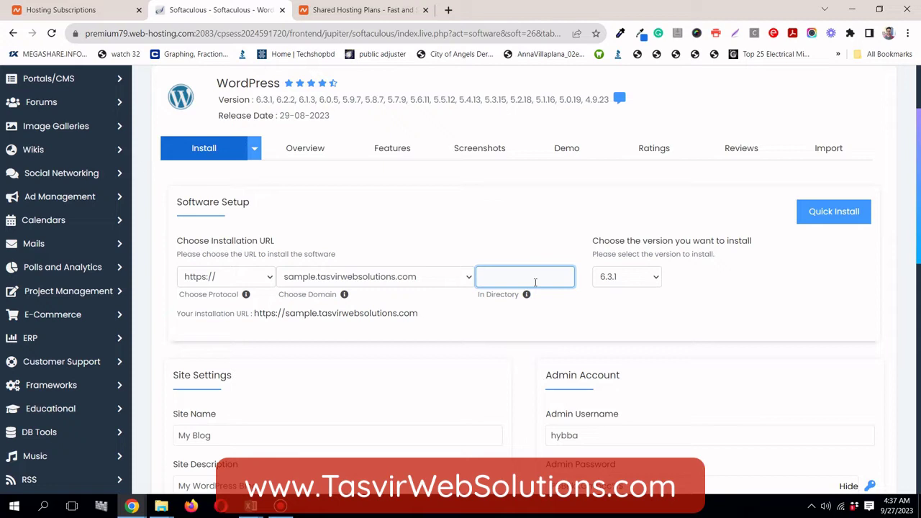
text(dir)
double_click(503, 278)
key(BackSpace)
Change the Site Name from 'My Blog' to 'Sample'
scroll(414, 325, down, 2)
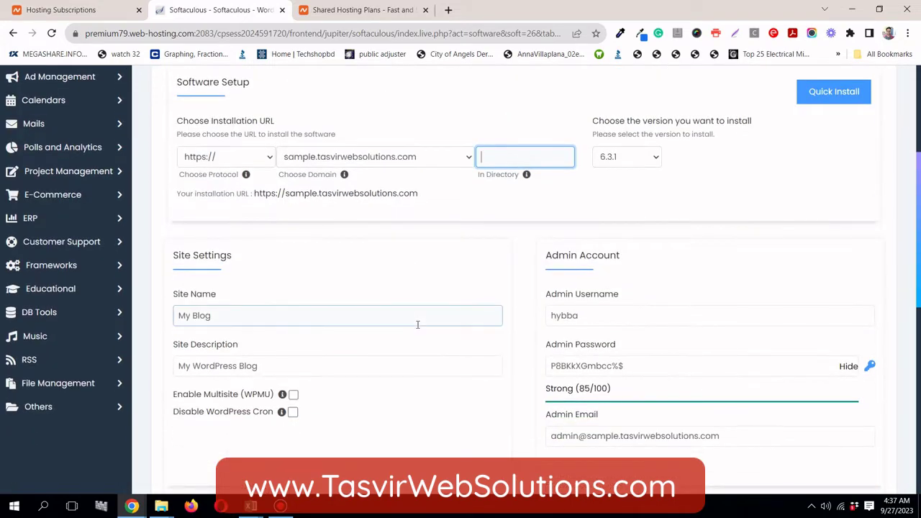
double_click(243, 315)
triple_click(243, 315)
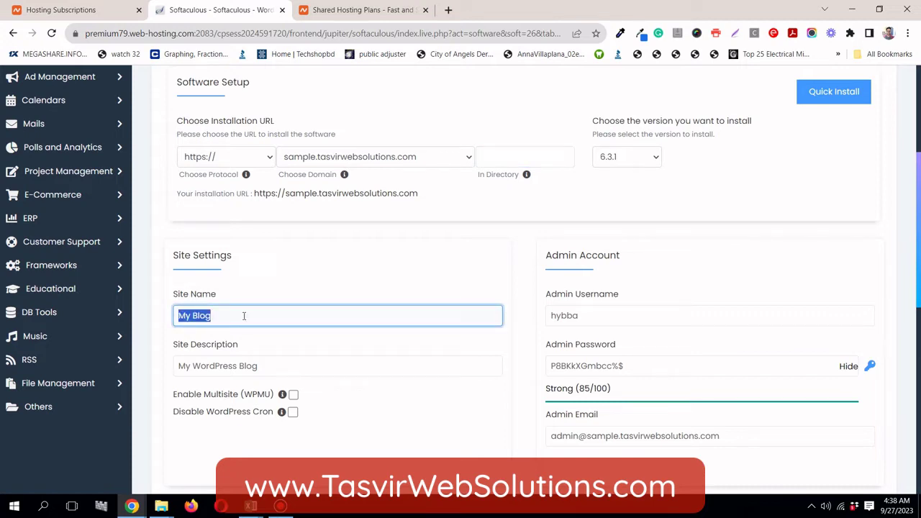
text(Sample)
scroll(243, 317, down, 2)
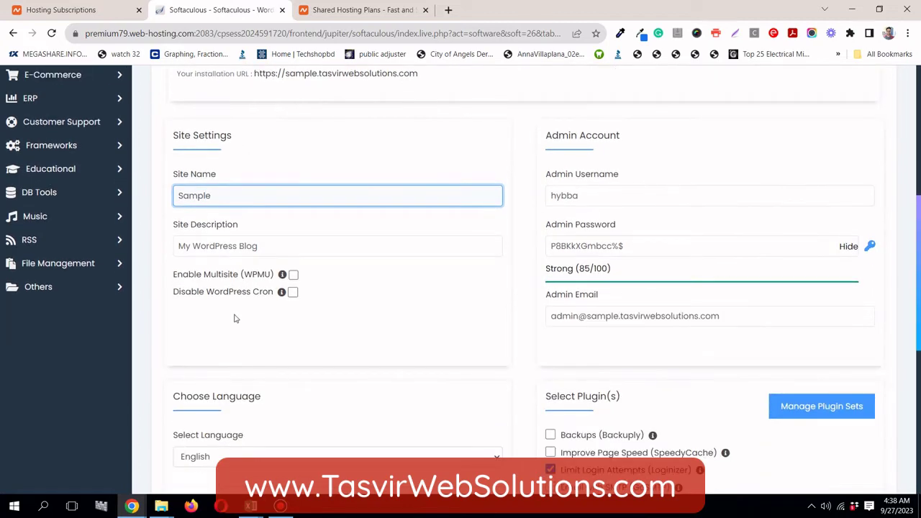
scroll(238, 319, up, 1)
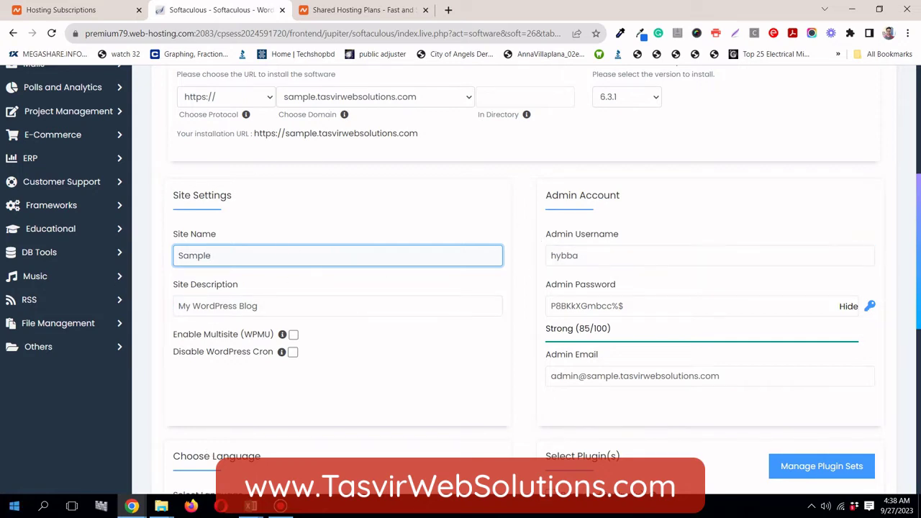
Open a new blank Notepad note beside the browser for login details
click(13, 508)
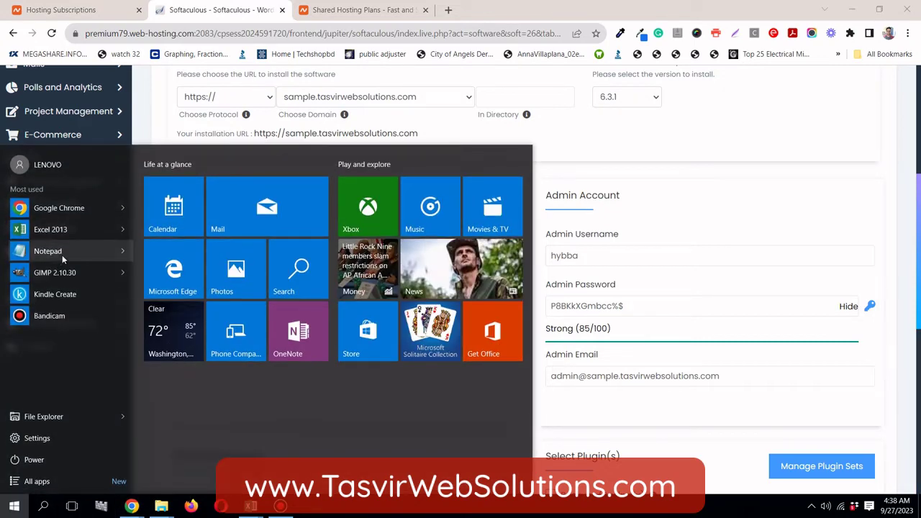
click(62, 255)
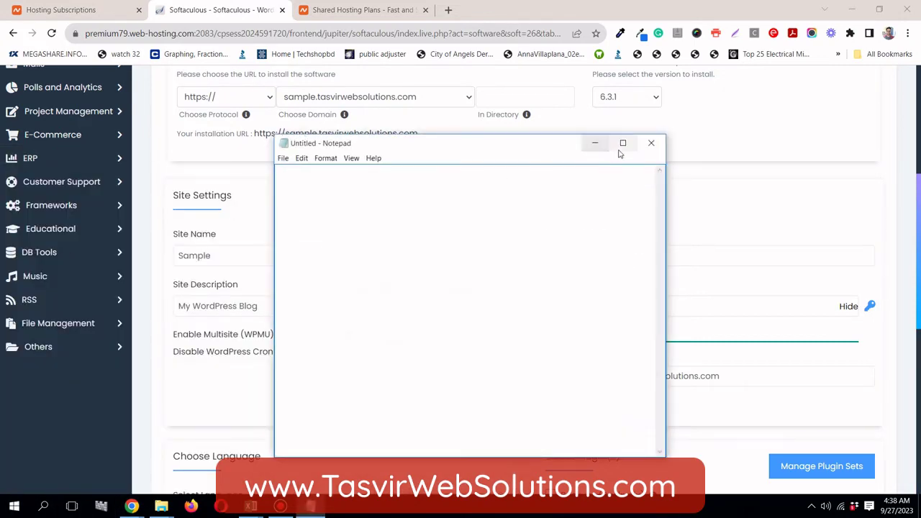
drag(531, 147, 318, 156)
click(675, 259)
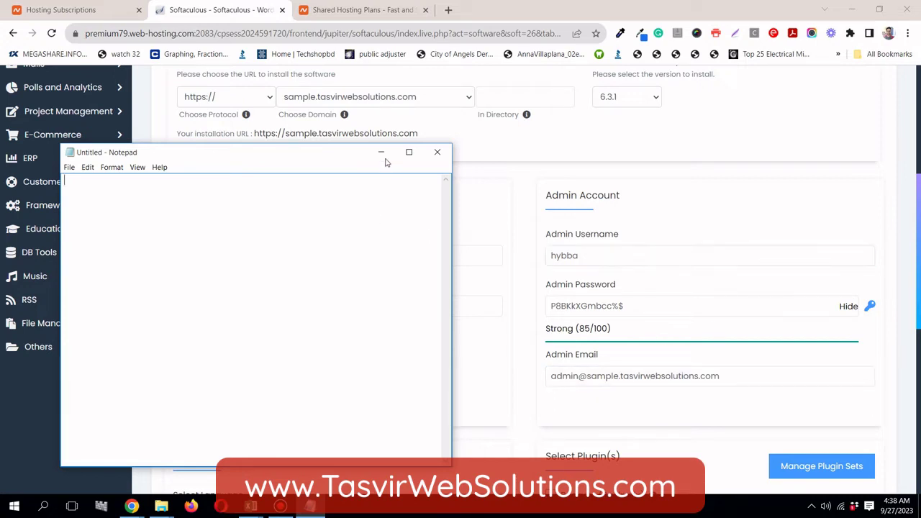
Replace the default admin username in the install form and begin the note
click(597, 253)
double_click(598, 253)
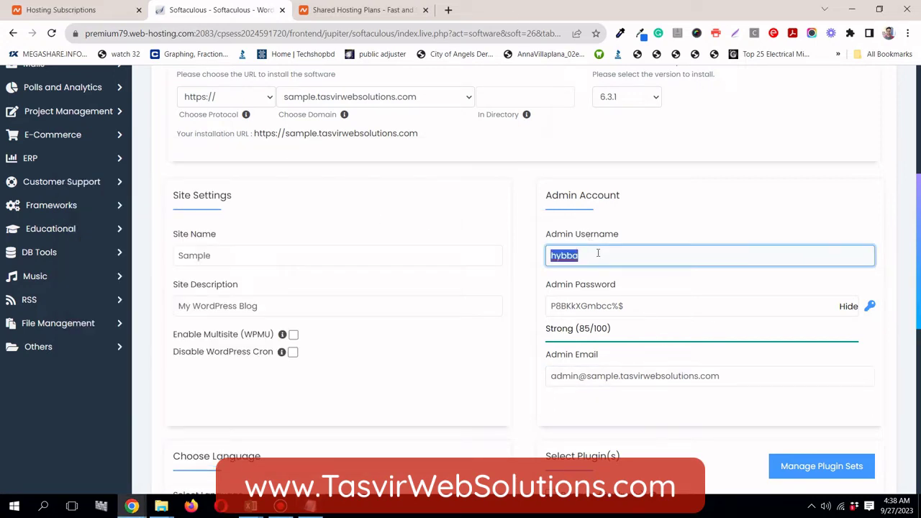
text(tasvir)
click(310, 506)
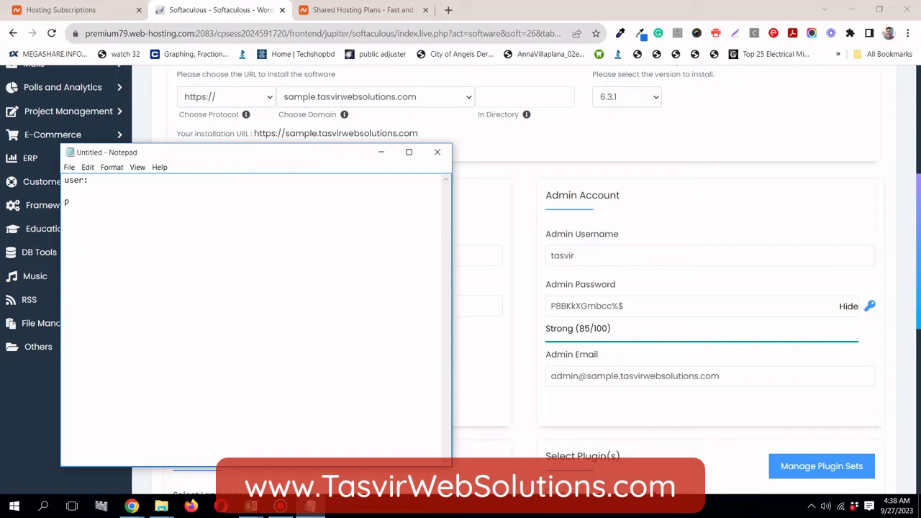
text(rd:)
Copy the new admin username into the note after 'user:'
click(559, 255)
double_click(559, 256)
right_click(559, 255)
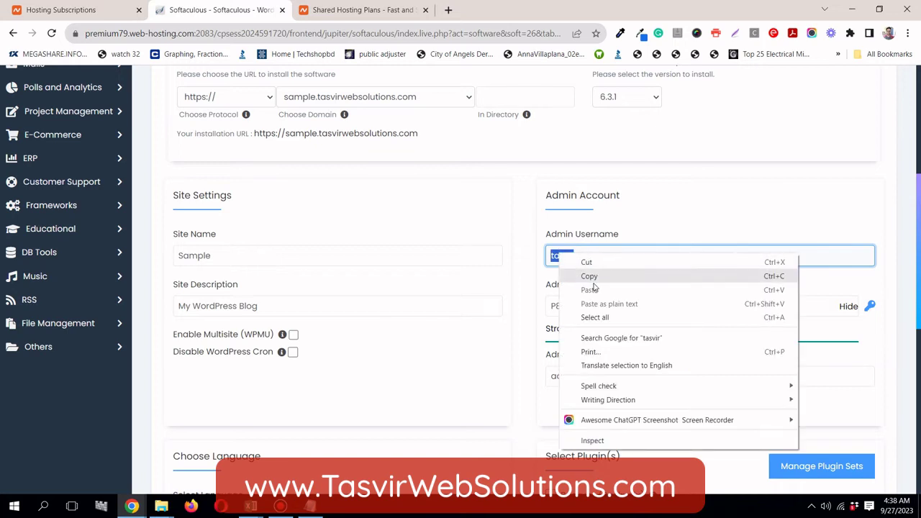
click(591, 276)
click(310, 506)
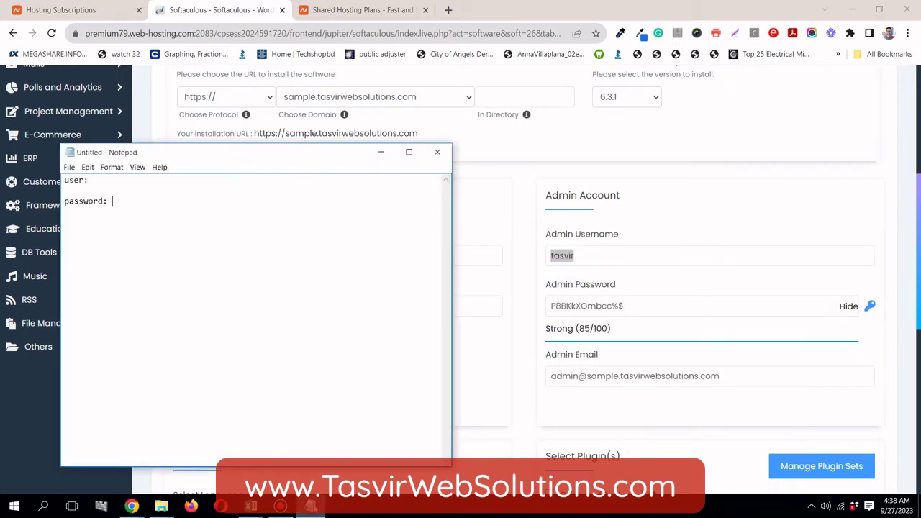
right_click(117, 179)
click(161, 223)
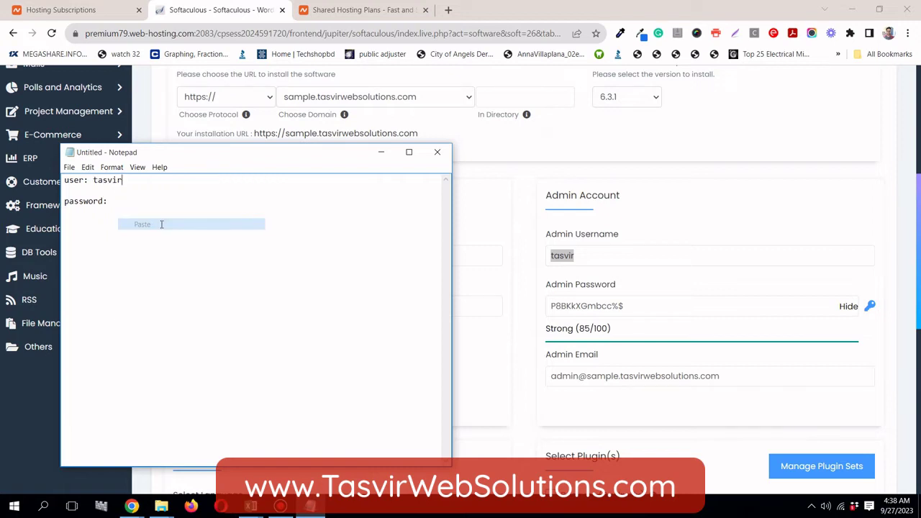
Copy the generated admin password into the note after 'password:'
triple_click(574, 307)
right_click(575, 308)
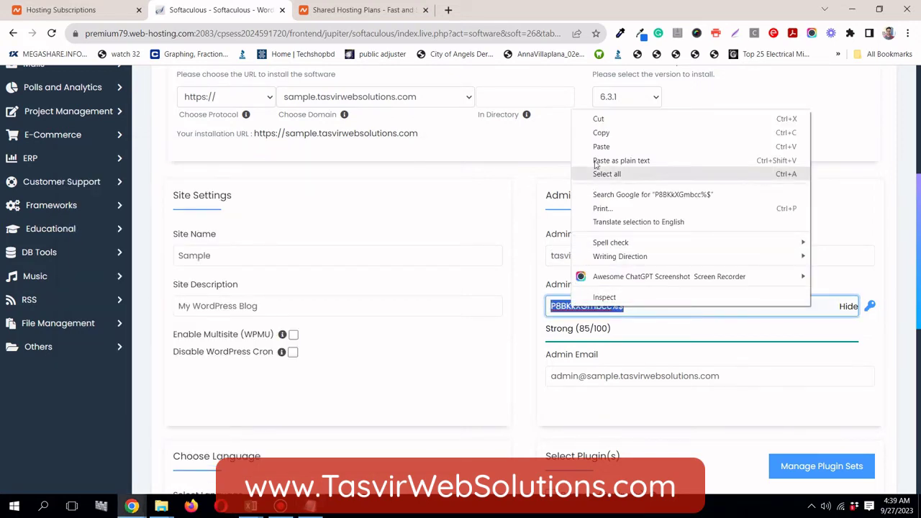
click(601, 134)
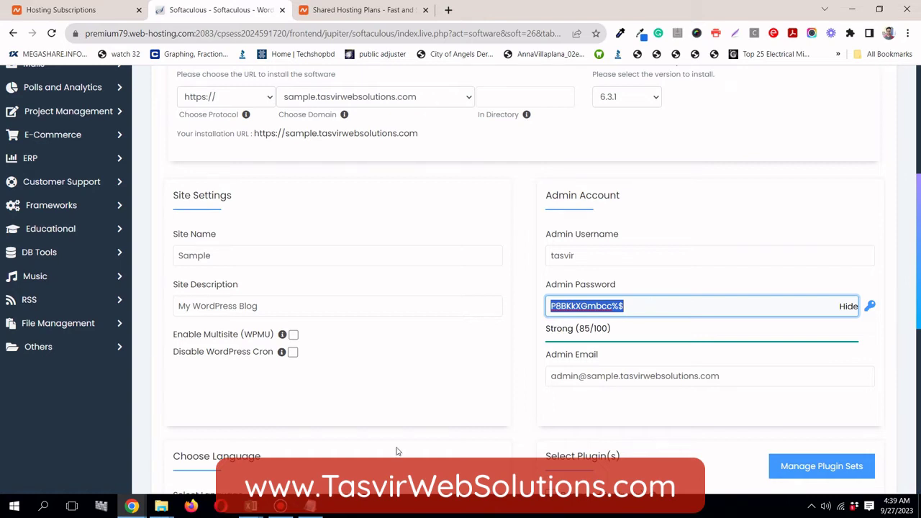
click(310, 506)
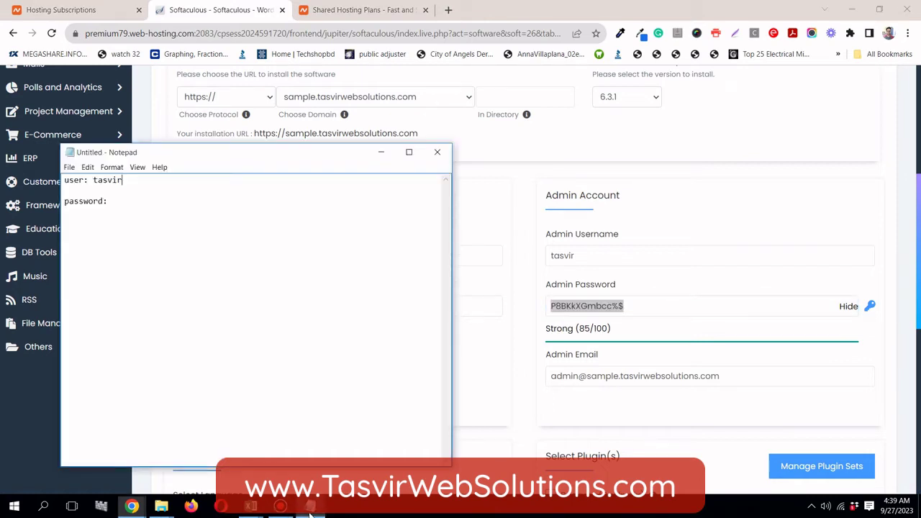
click(140, 203)
right_click(137, 200)
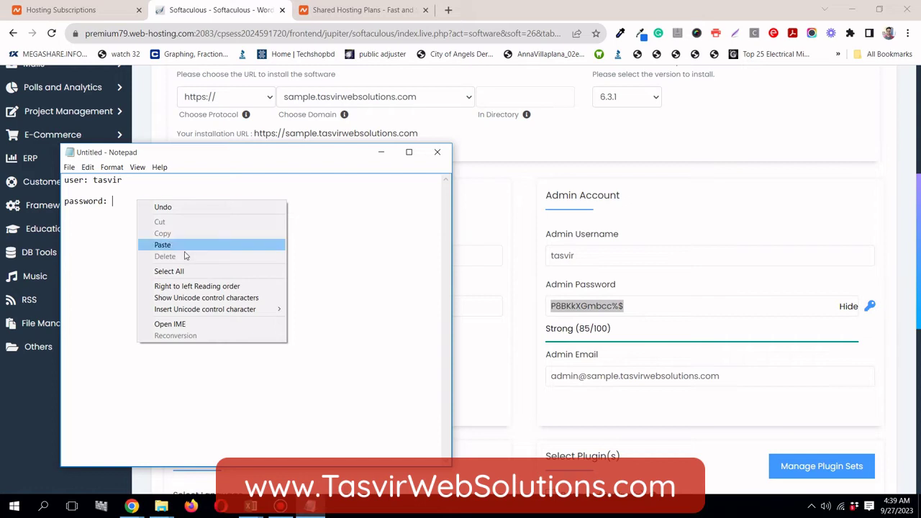
click(162, 244)
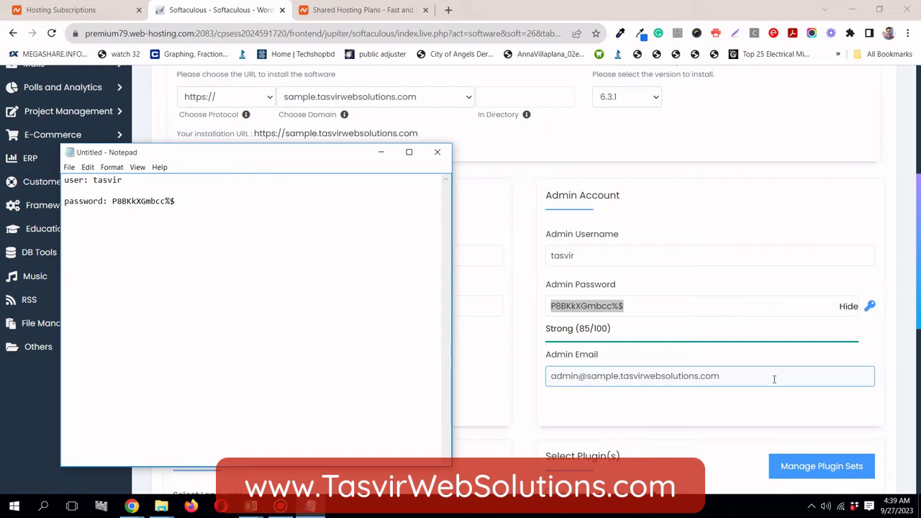
Replace the default Admin Email with the site owner's email address
click(774, 377)
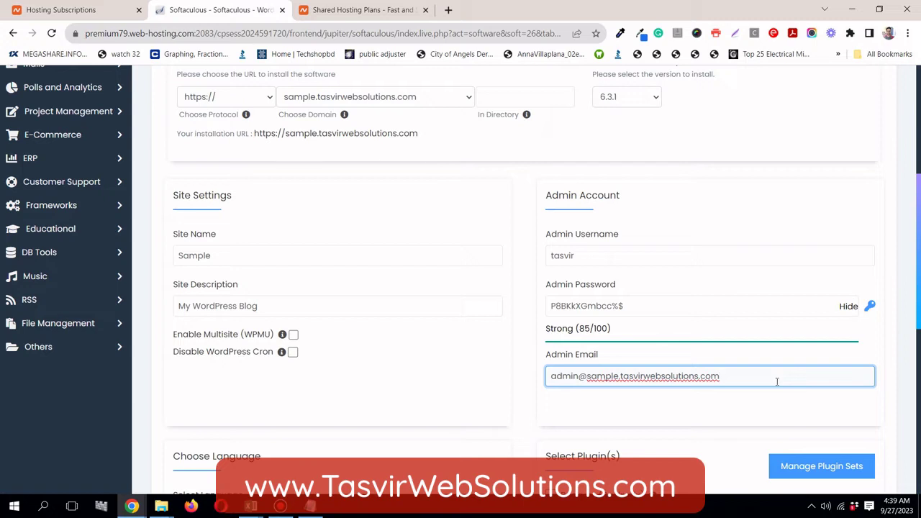
key(ctrl+shift+Left)
key(BackSpace)
key(BackSpace)
key(BackSpace)
key(BackSpace)
key(BackSpace)
key(BackSpace)
key(BackSpace)
key(BackSpace)
key(BackSpace)
key(BackSpace)
key(BackSpace)
key(BackSpace)
key(BackSpace)
key(BackSpace)
key(BackSpace)
key(BackSpace)
key(BackSpace)
key(BackSpace)
key(BackSpace)
key(BackSpace)
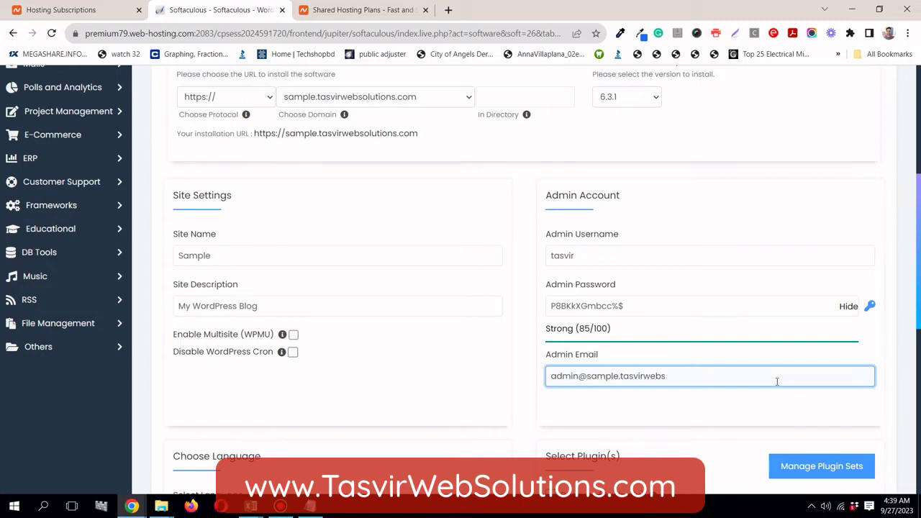
key(BackSpace)
key(BackSpace)
key(BackSpace)
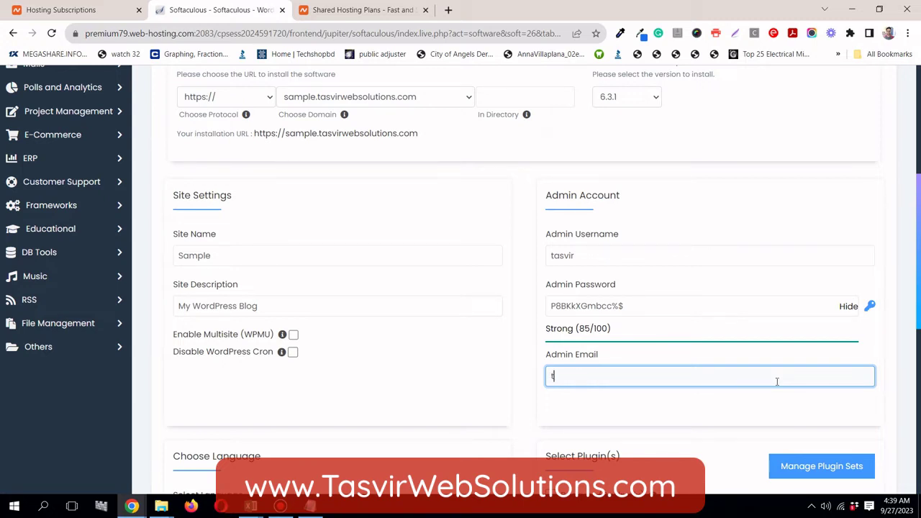
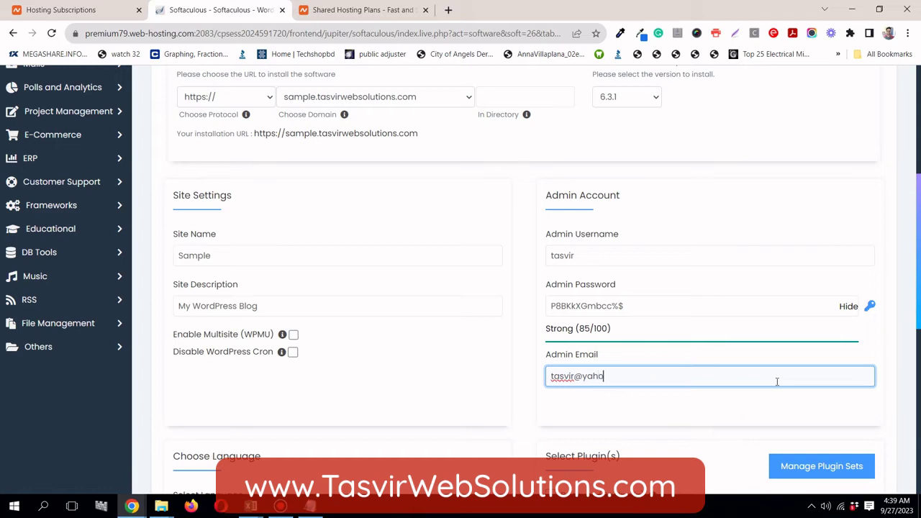
Paste the admin email into the note after 'email:', then minimize Notepad
triple_click(646, 378)
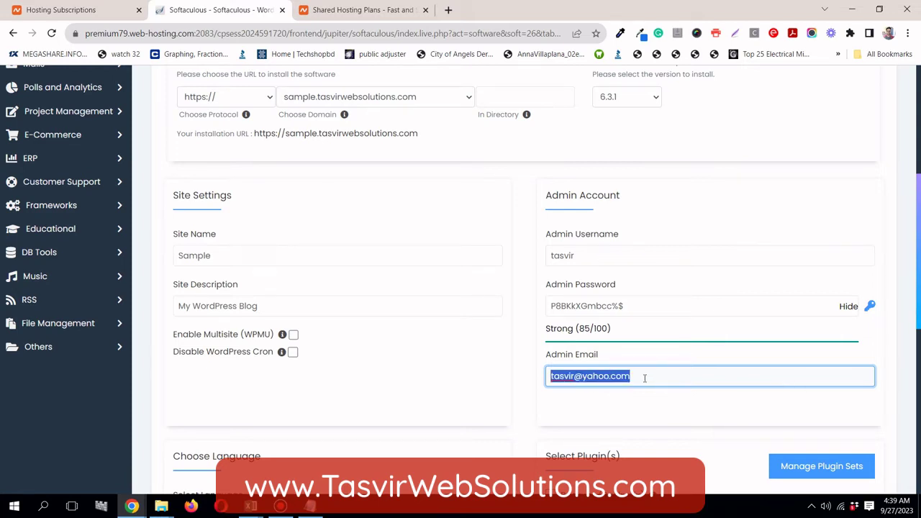
right_click(644, 377)
click(669, 209)
click(529, 358)
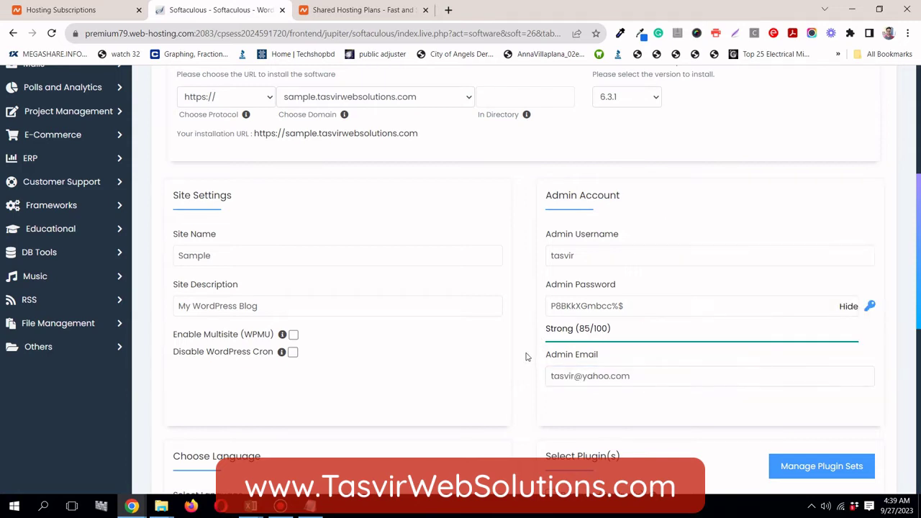
click(310, 505)
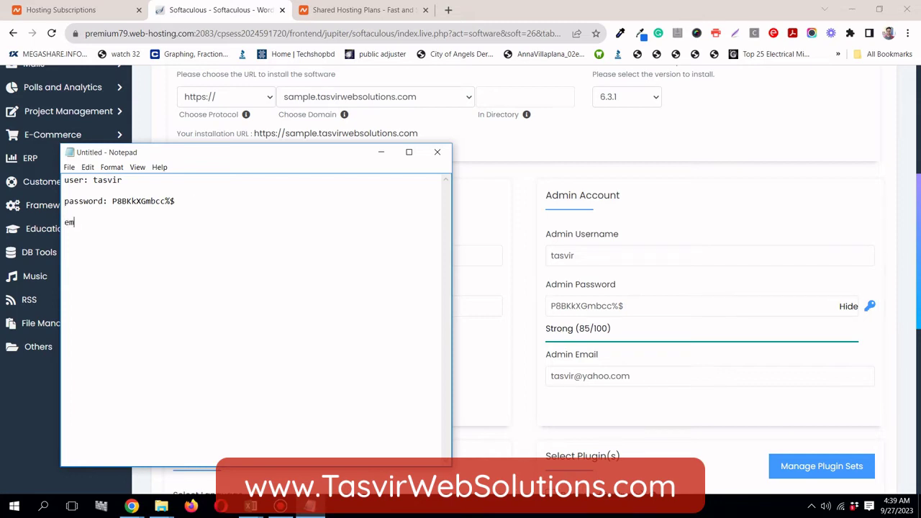
text(email:)
key(ctrl+v)
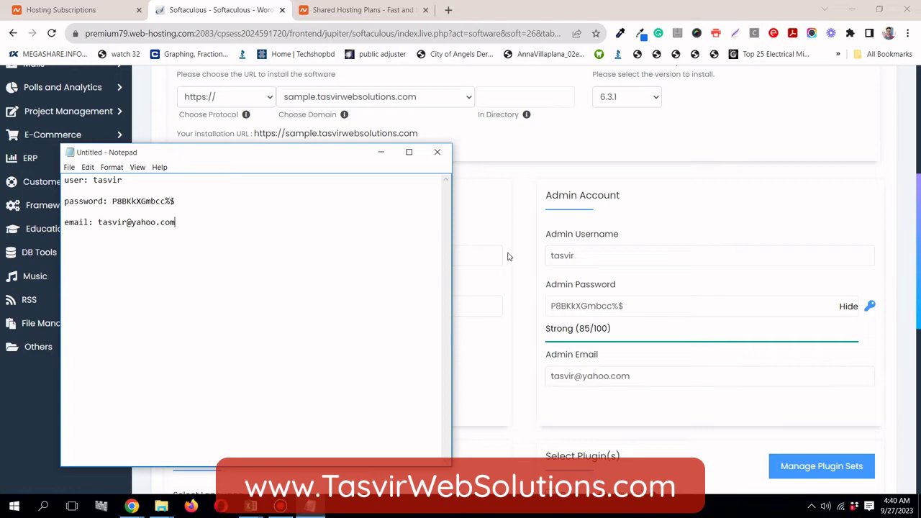
click(382, 151)
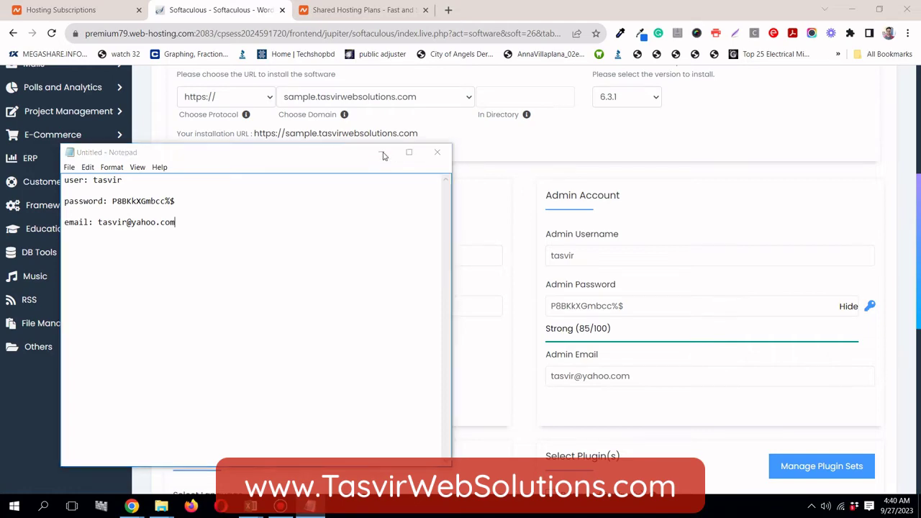
scroll(510, 254, down, 2)
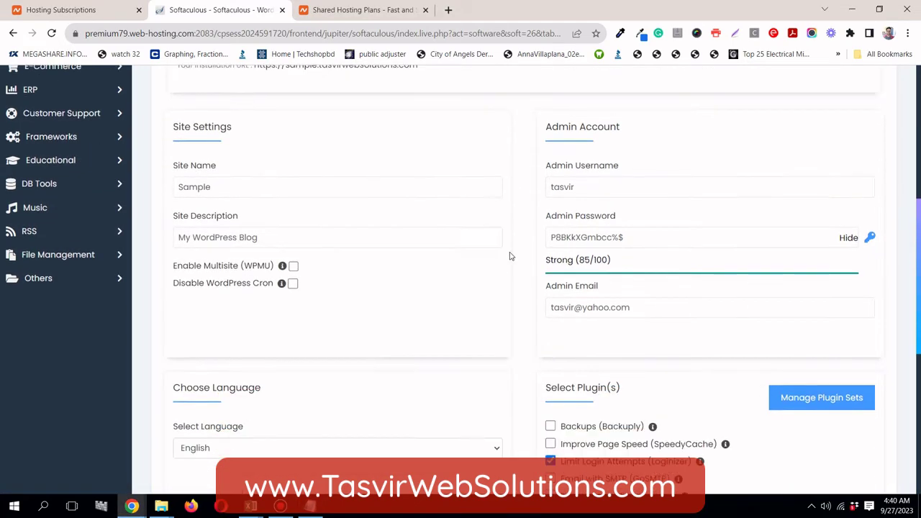
scroll(523, 249, up, 2)
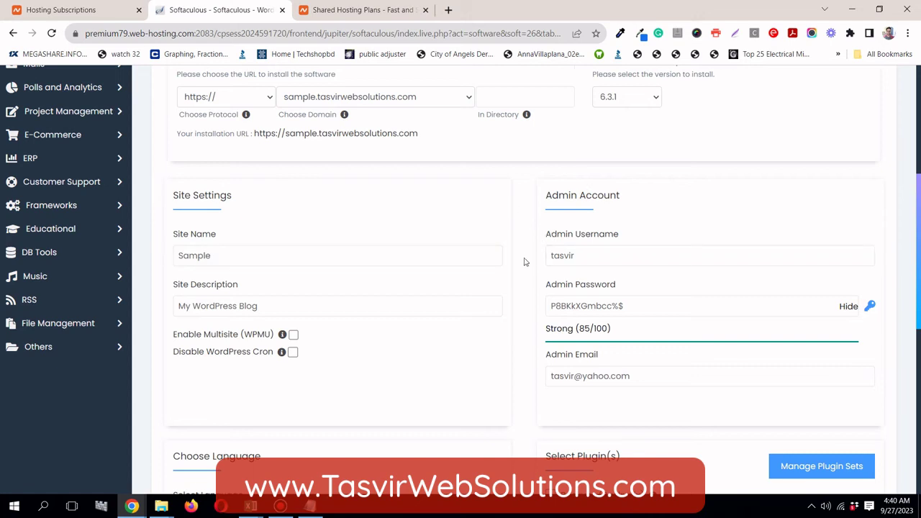
scroll(522, 257, down, 1)
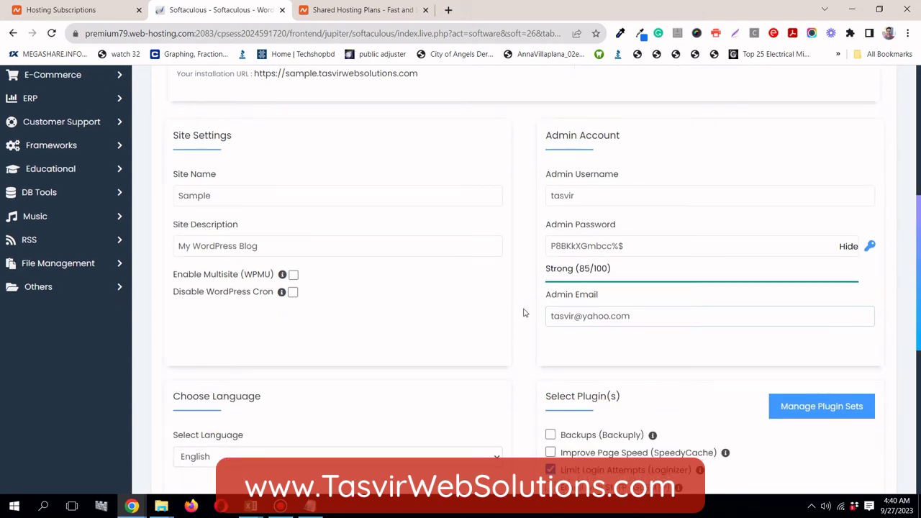
scroll(524, 311, down, 1)
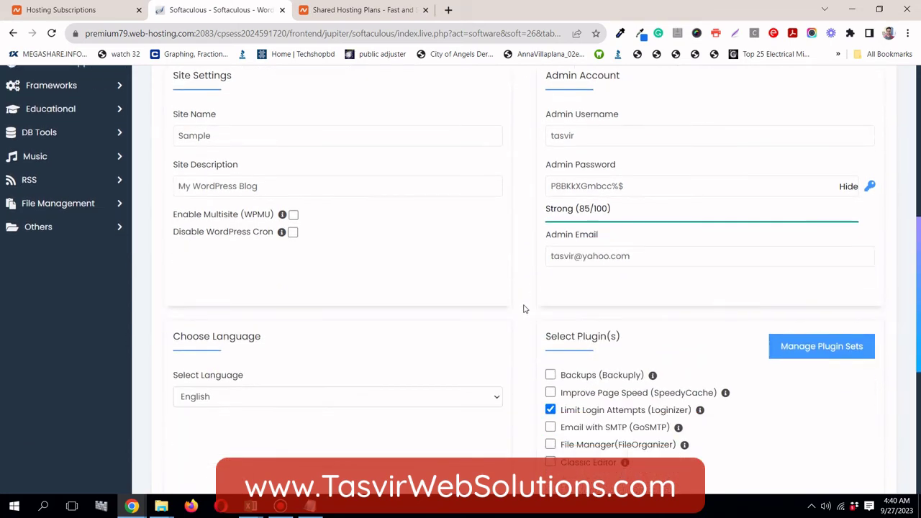
scroll(516, 291, down, 1)
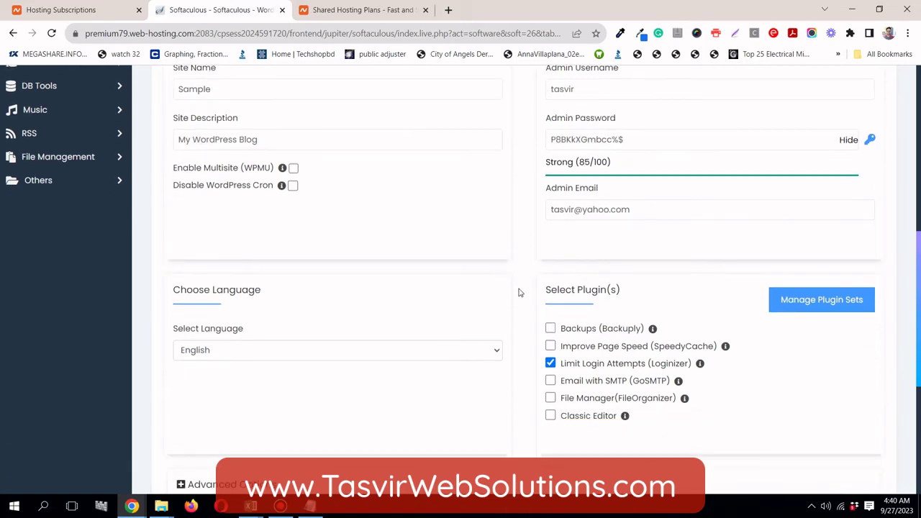
scroll(521, 286, up, 3)
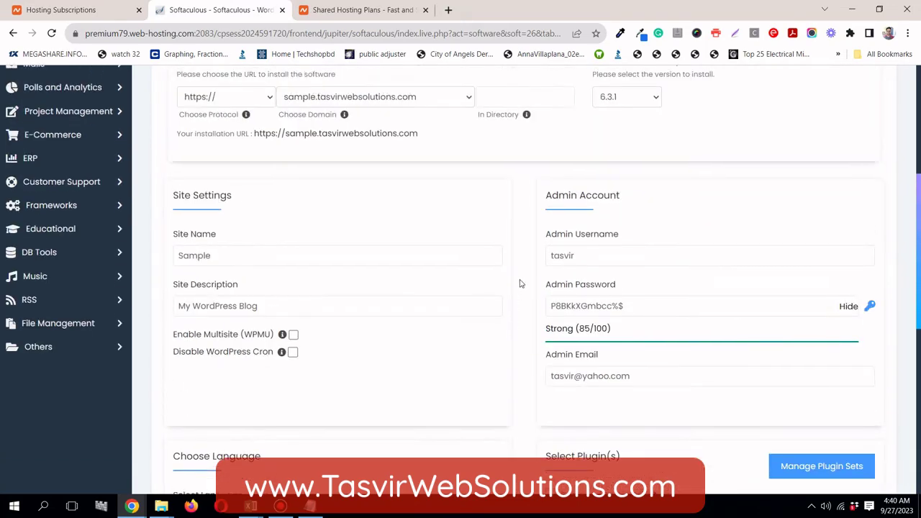
scroll(520, 282, down, 3)
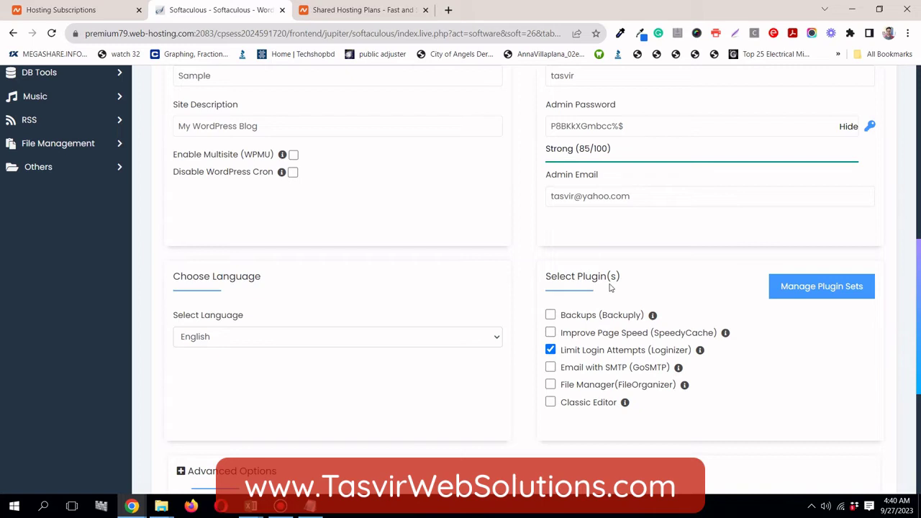
scroll(585, 283, down, 1)
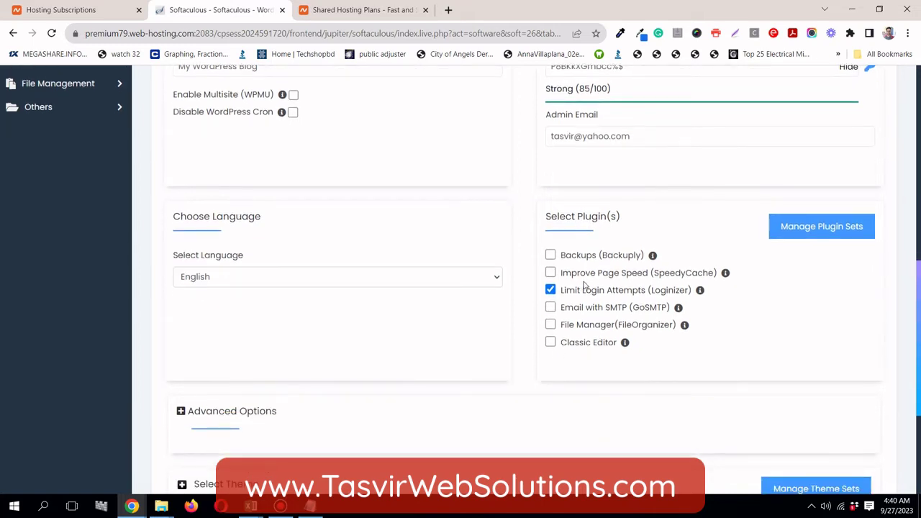
mouse_move(652, 256)
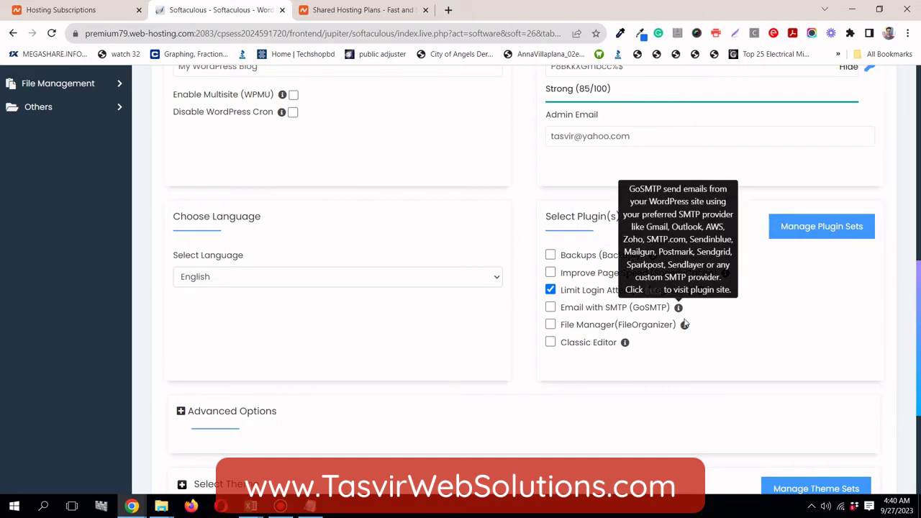
mouse_move(625, 346)
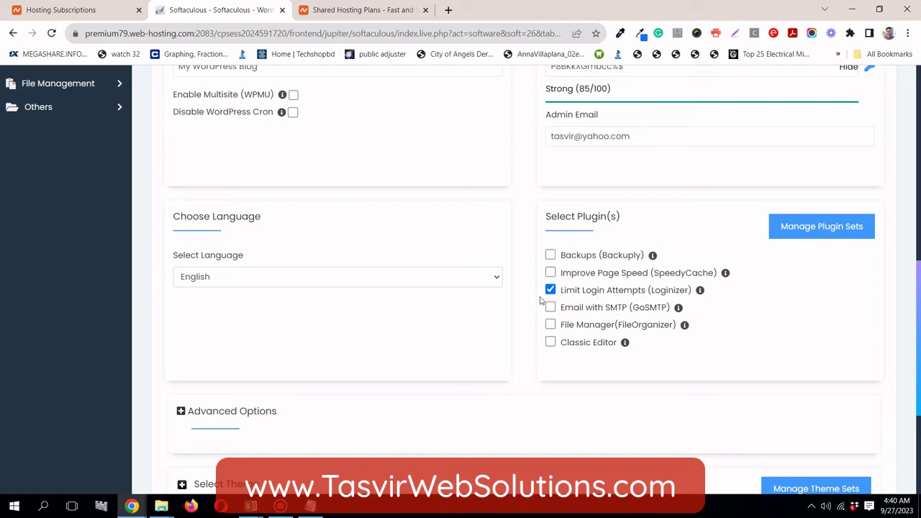
Untick Limit Login Attempts (Loginizer) and expand Advanced Options showing database wp948, prefix wpxn_
click(551, 291)
scroll(506, 344, down, 2)
scroll(506, 343, down, 2)
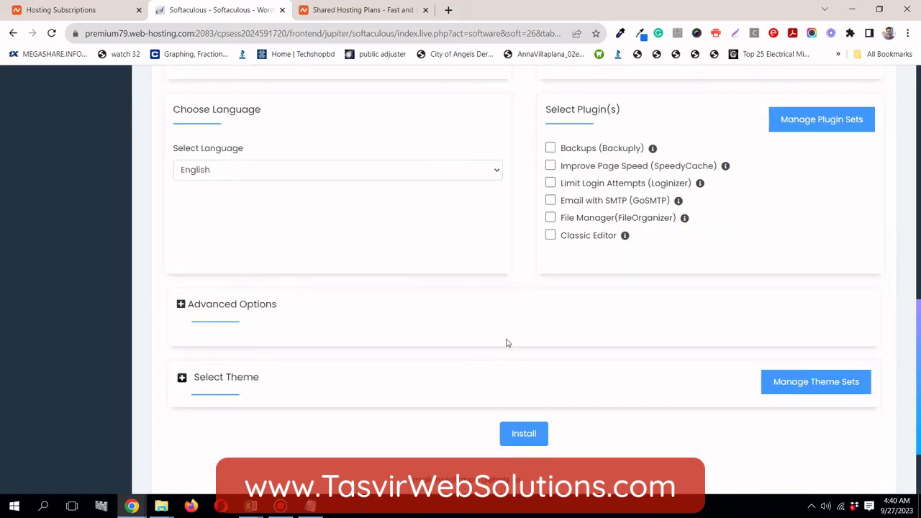
click(227, 289)
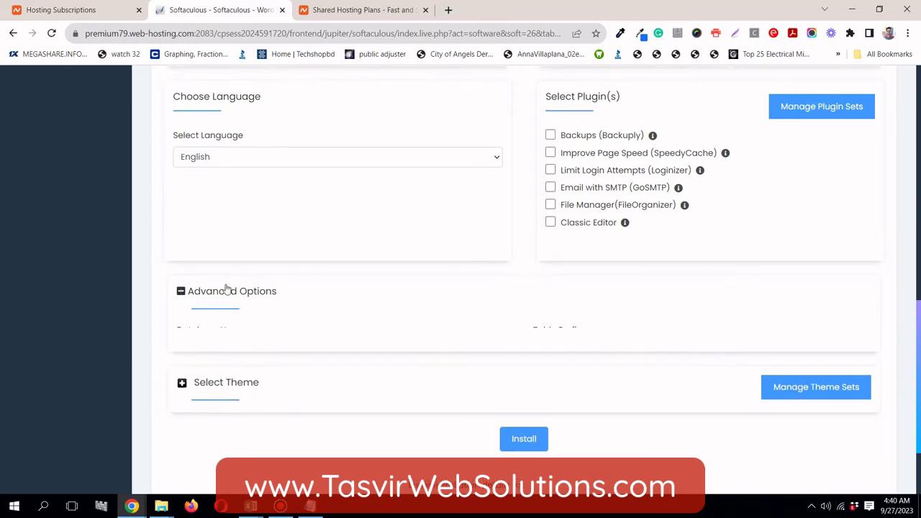
scroll(226, 285, down, 3)
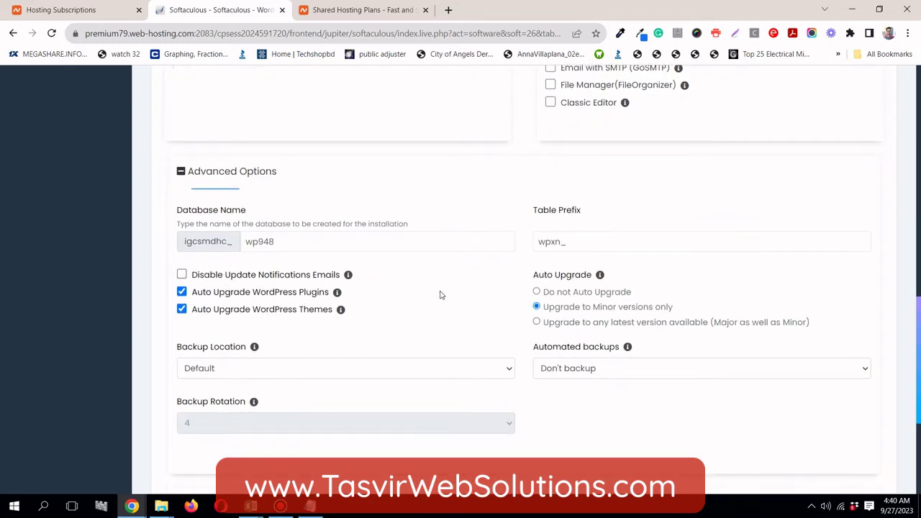
Collapse Advanced Options and expand the Select Theme section
click(280, 175)
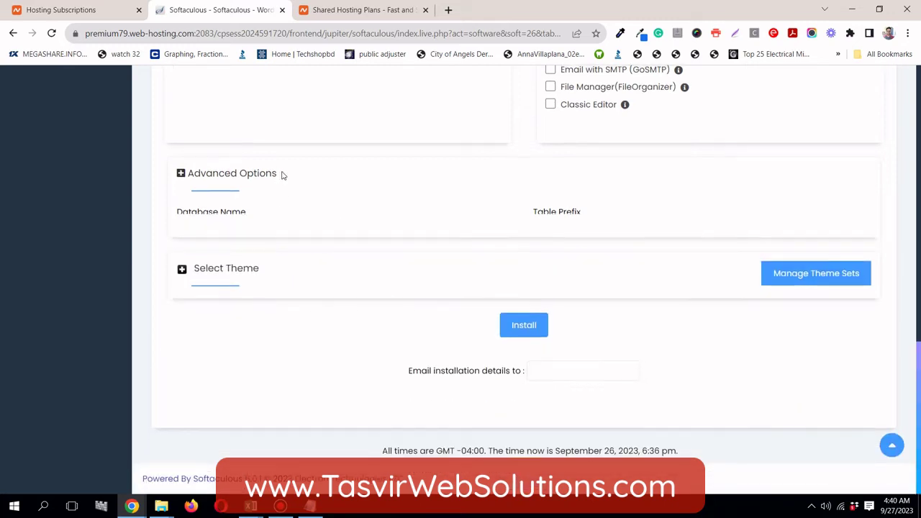
click(241, 266)
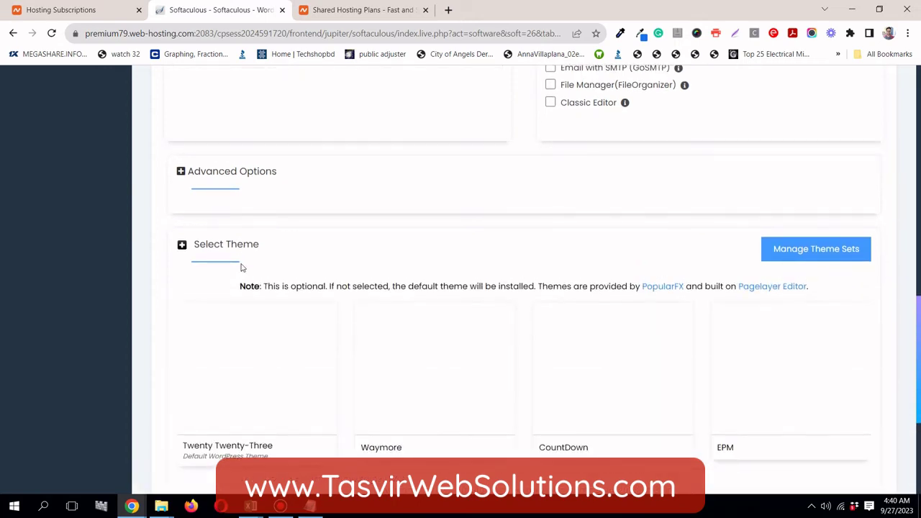
scroll(240, 263, down, 2)
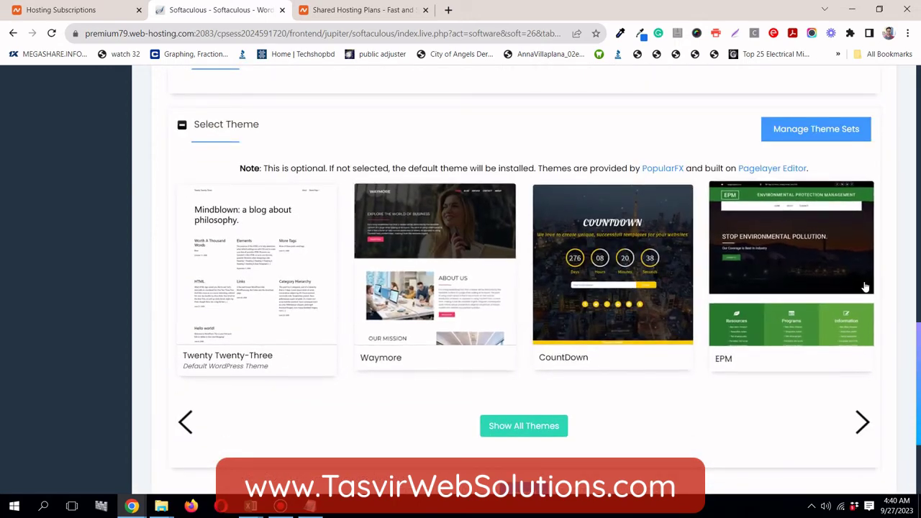
Browse to the next set of themes without choosing one, then scroll down to the Install button
click(863, 421)
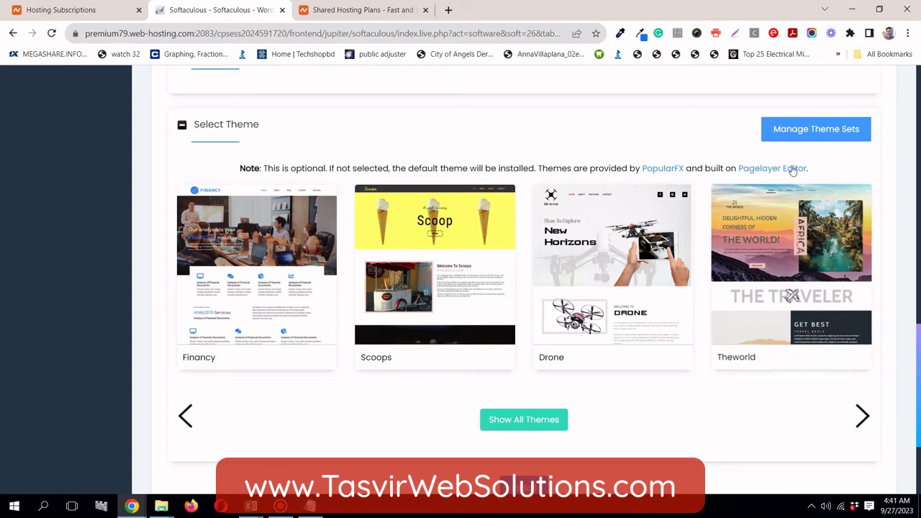
scroll(734, 256, down, 3)
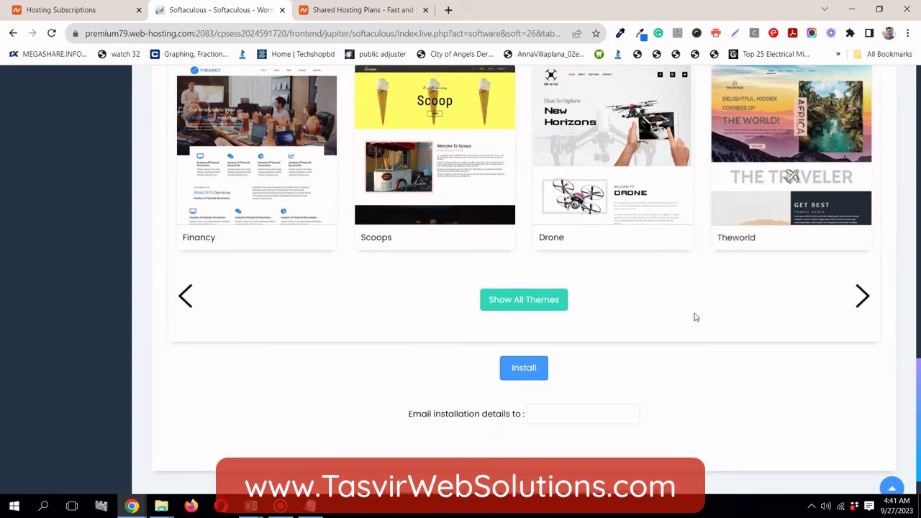
scroll(695, 318, up, 3)
scroll(695, 318, up, 3)
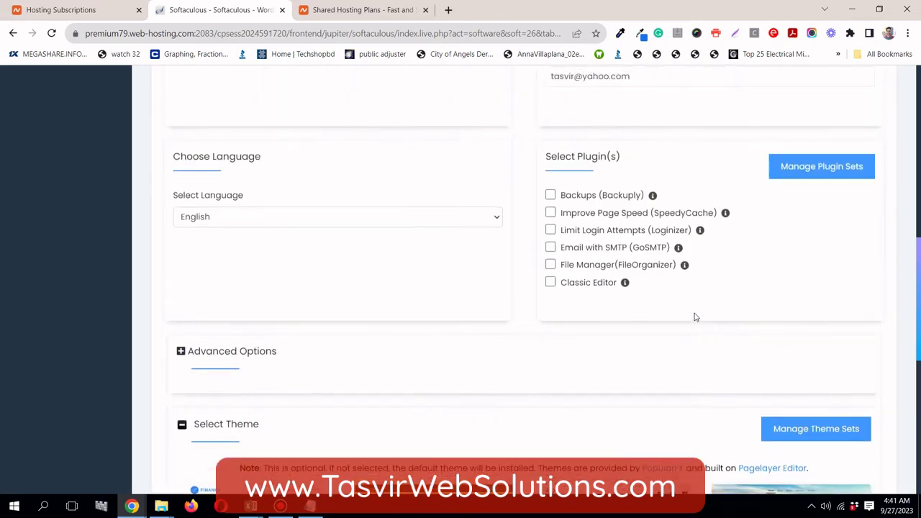
scroll(696, 315, down, 6)
scroll(697, 311, down, 1)
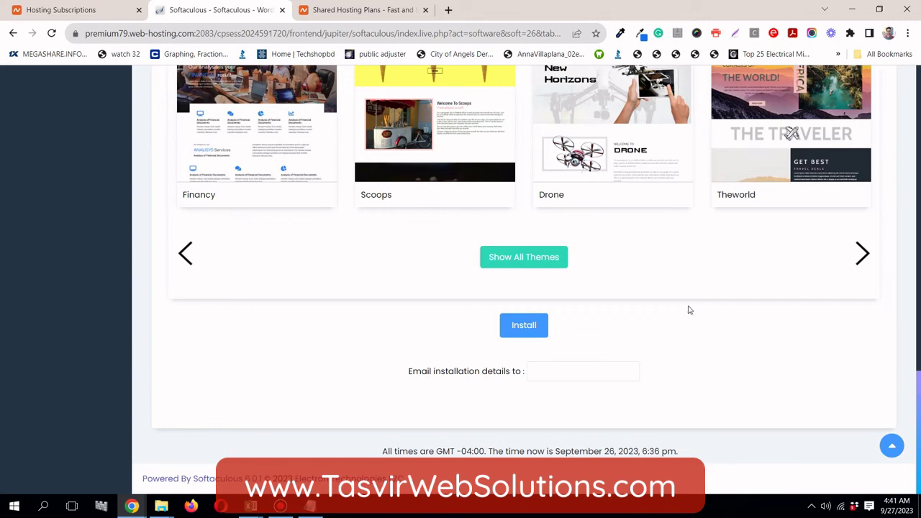
scroll(689, 310, up, 4)
scroll(688, 309, down, 4)
Start the WordPress installation and load sample.tasvirwebsolutions.com in a new tab
click(532, 327)
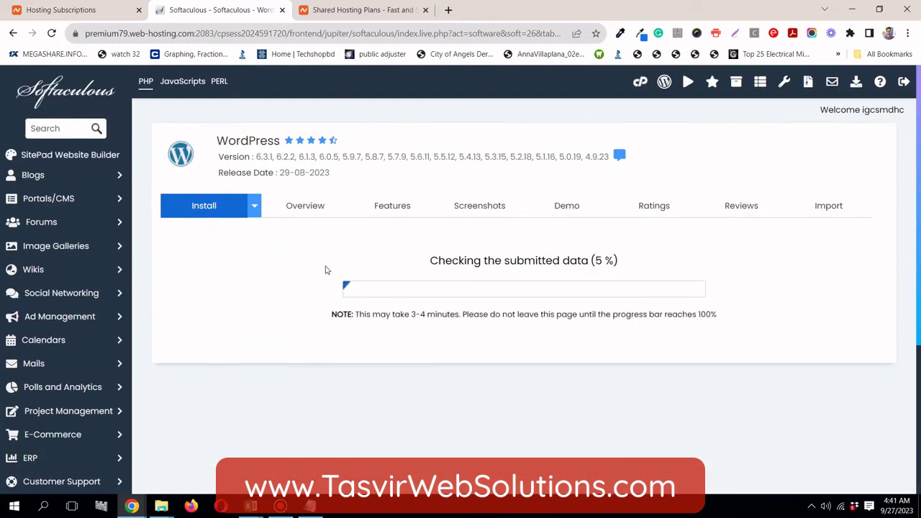
click(448, 9)
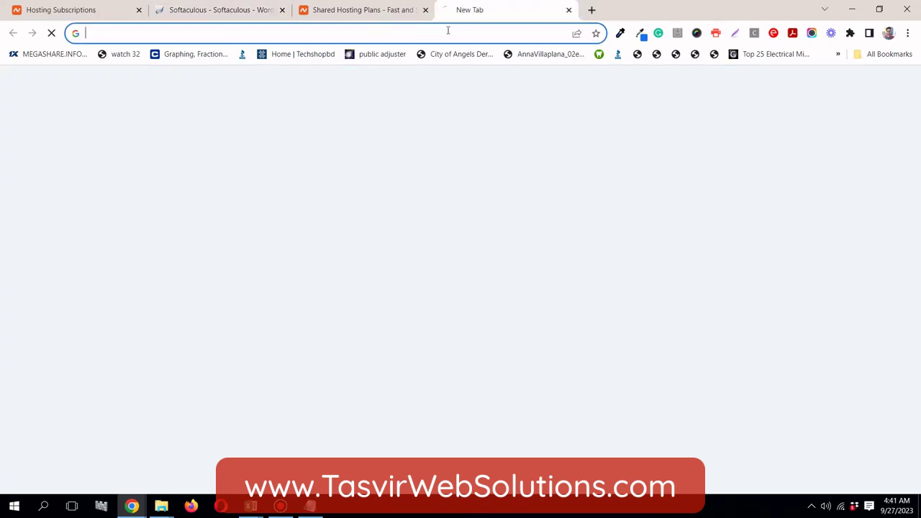
text(sa)
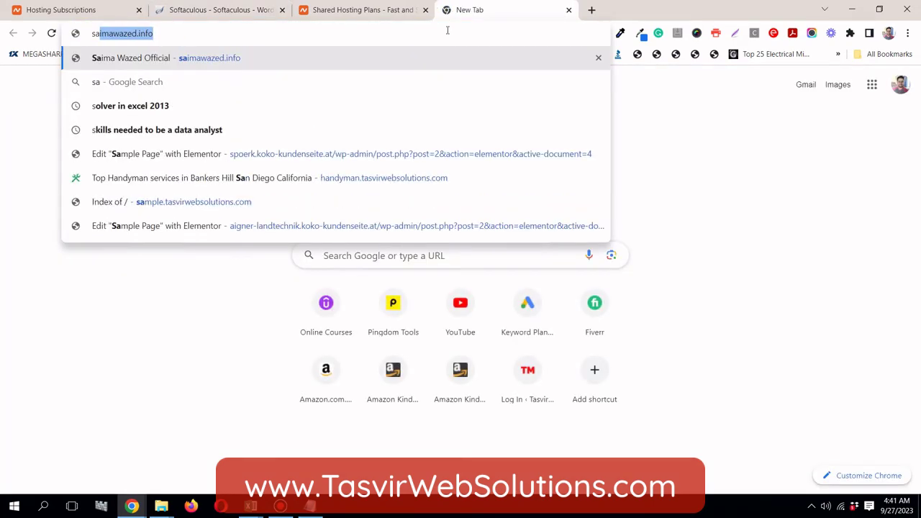
text(mp)
key(Return)
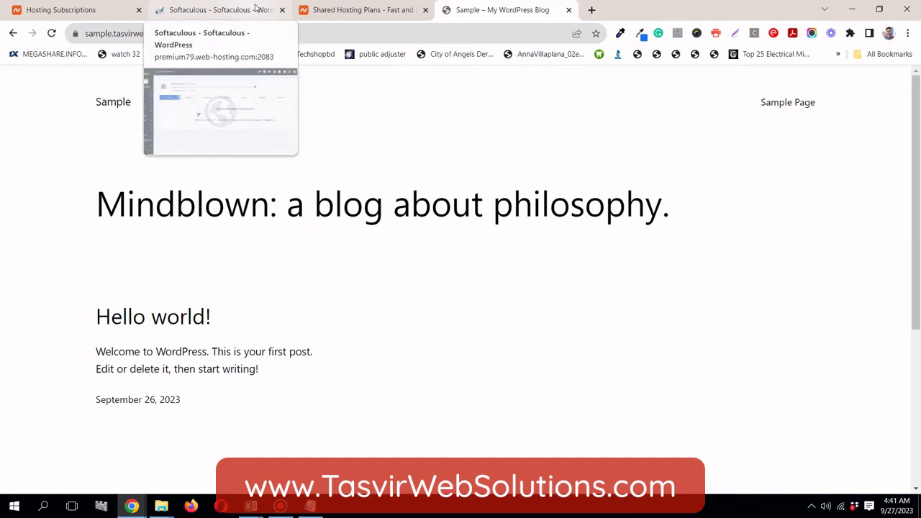
Check the Softaculous install-success tab, then look over the new Sample site's home page
click(255, 7)
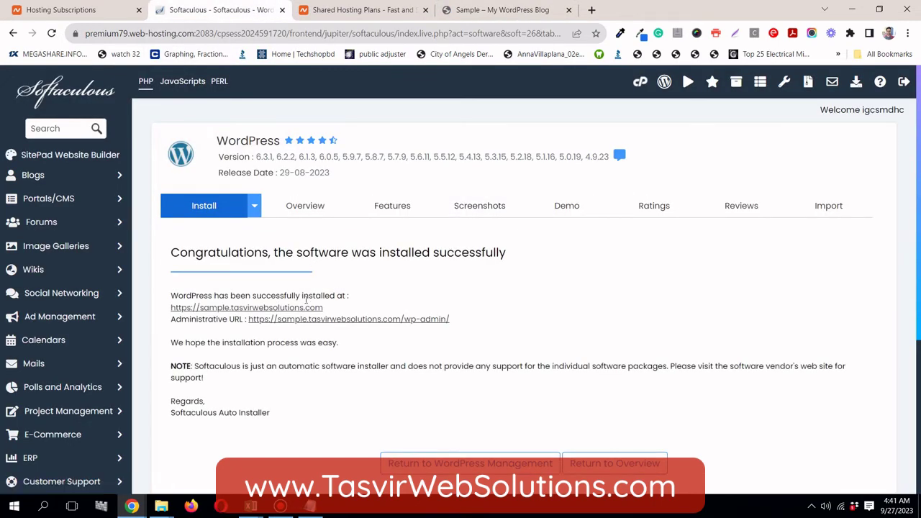
click(544, 14)
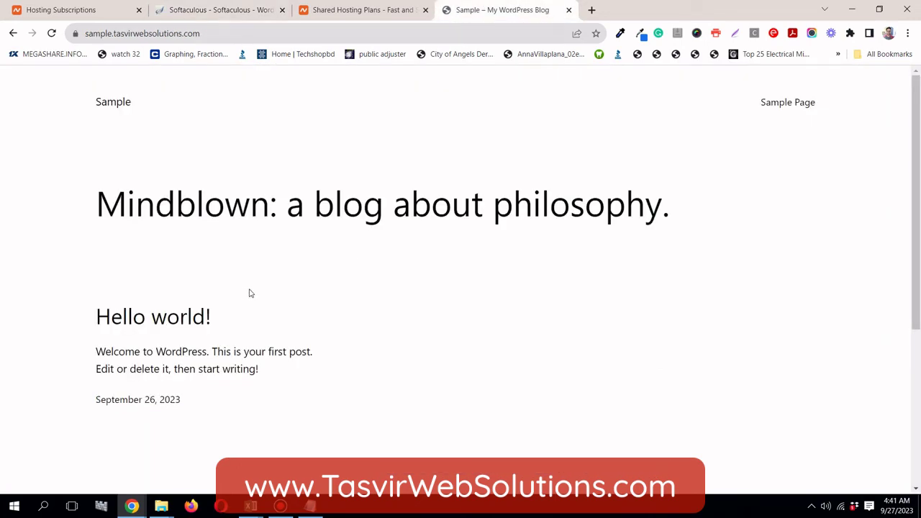
scroll(189, 257, down, 3)
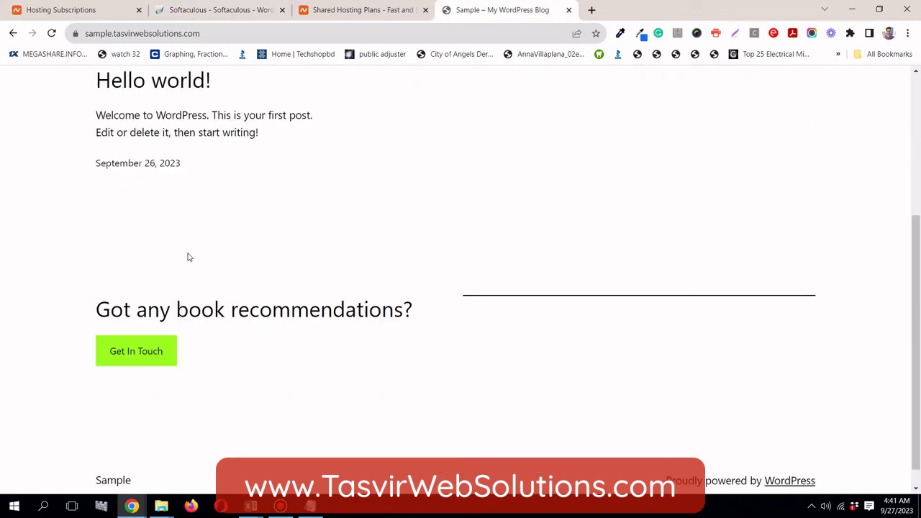
scroll(189, 257, up, 3)
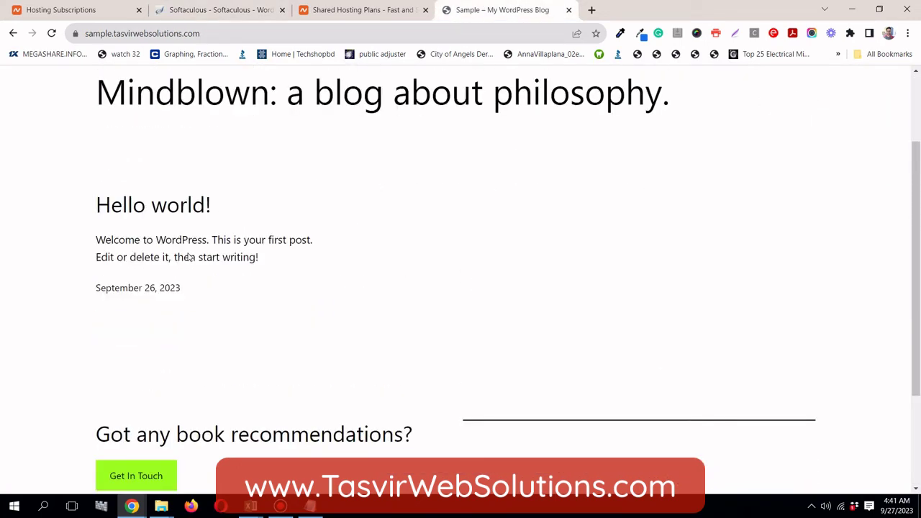
Open the admin login page by adding /wp-admin to the site address
click(236, 31)
click(253, 36)
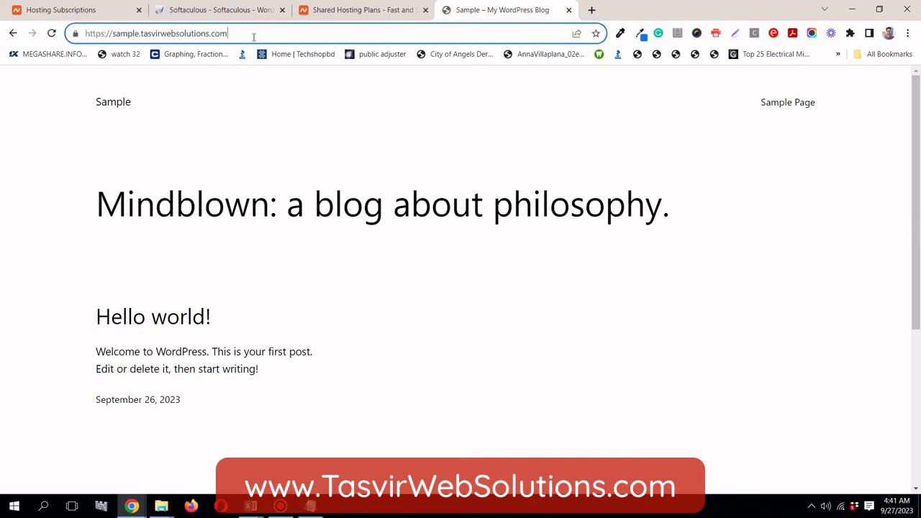
text(/wp-a)
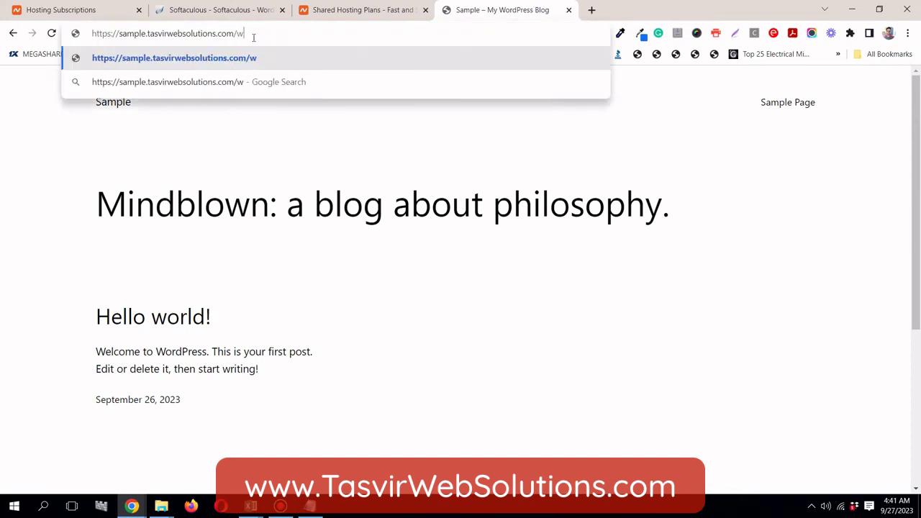
text(dmin)
key(Return)
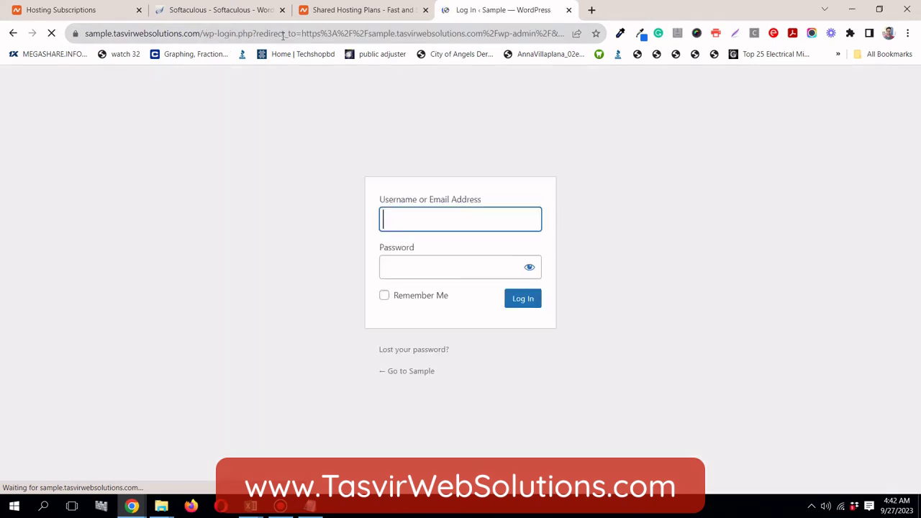
Copy the stored username from Notepad into the login page's Username field
click(322, 506)
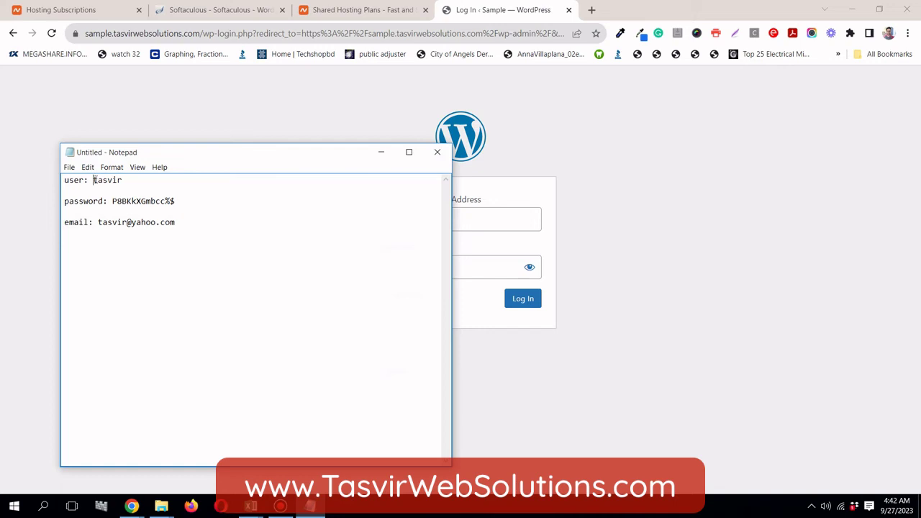
drag(94, 180, 127, 180)
right_click(121, 180)
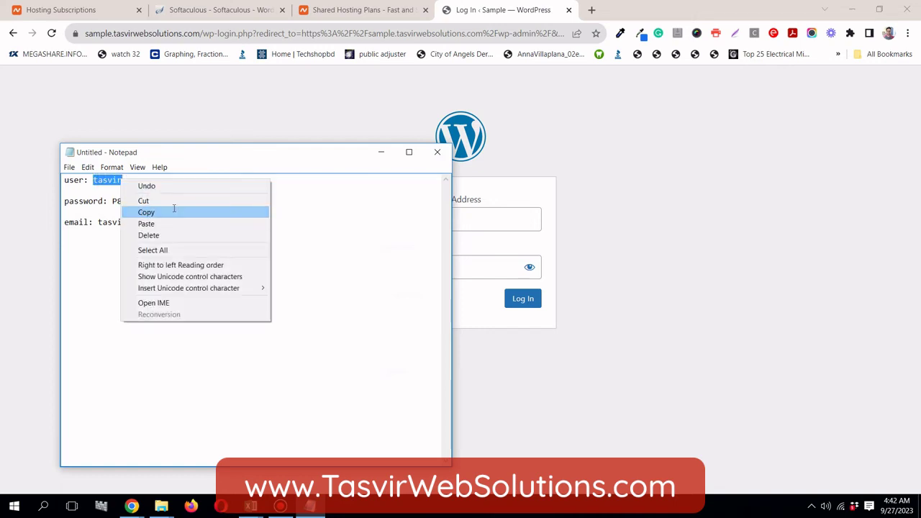
click(175, 209)
click(492, 216)
right_click(491, 217)
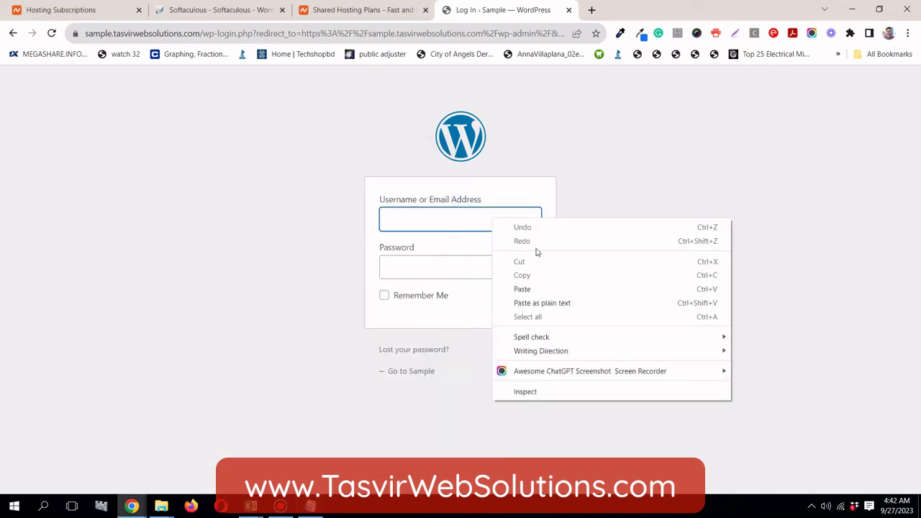
click(565, 288)
Copy the stored password from Notepad into the Password field and log in
click(323, 511)
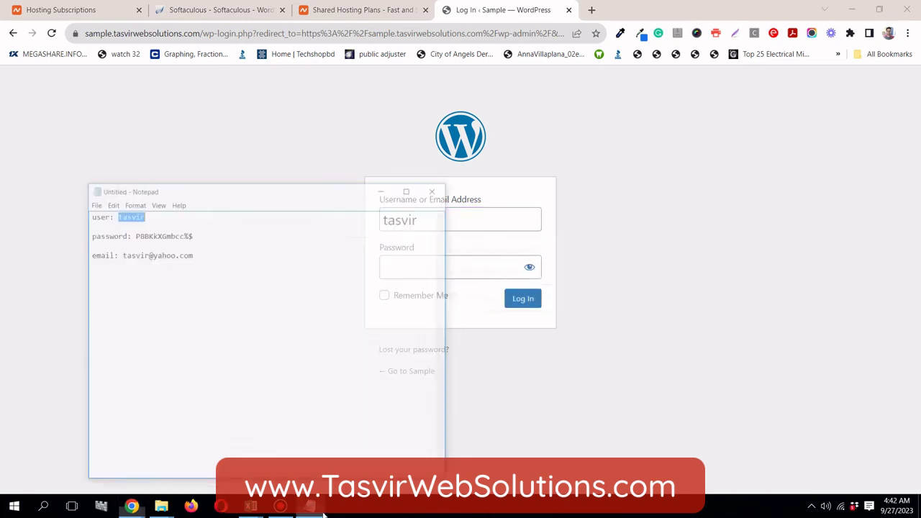
drag(112, 202, 175, 202)
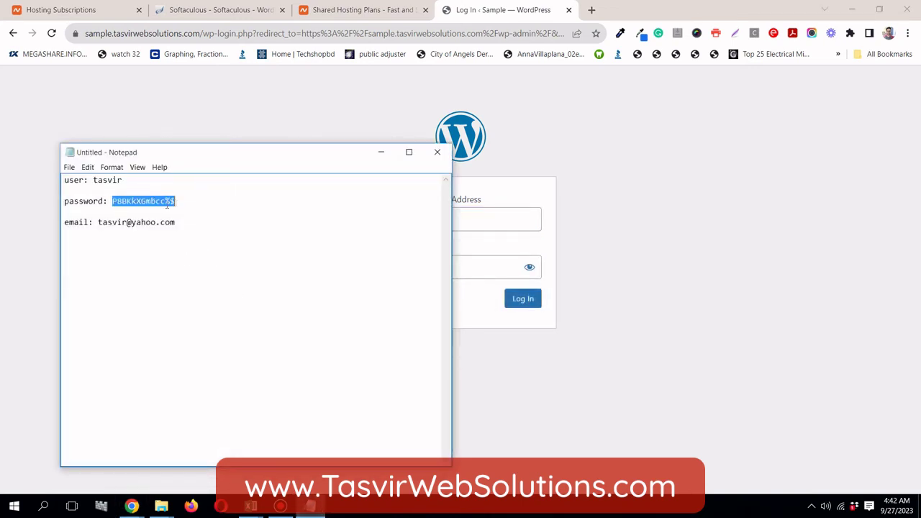
right_click(165, 205)
click(189, 238)
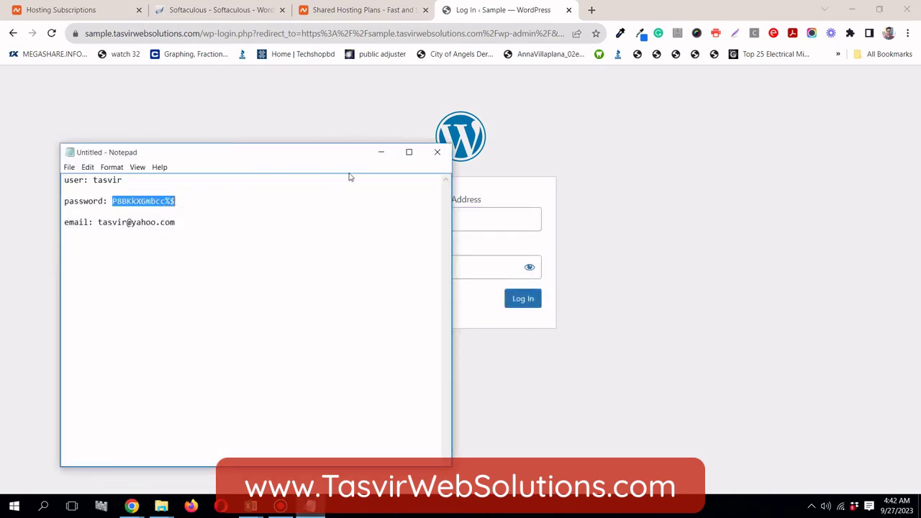
click(381, 152)
click(434, 268)
right_click(436, 268)
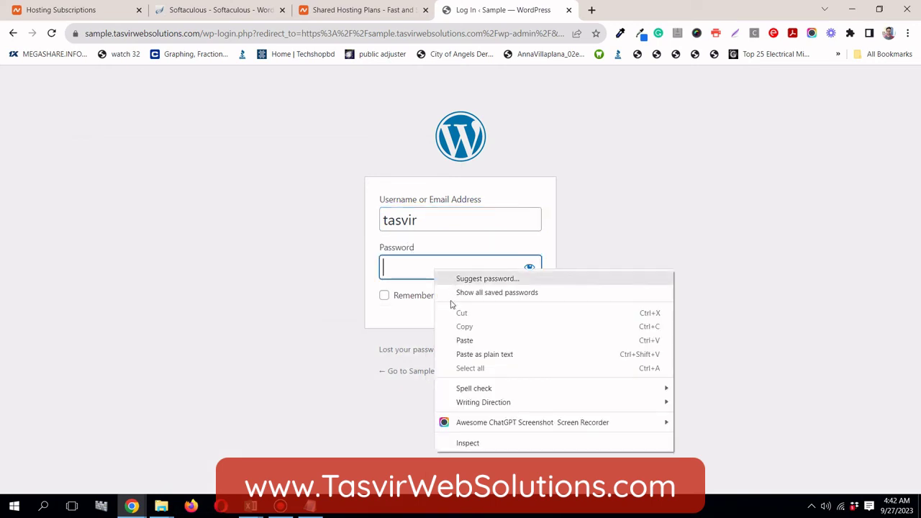
click(447, 341)
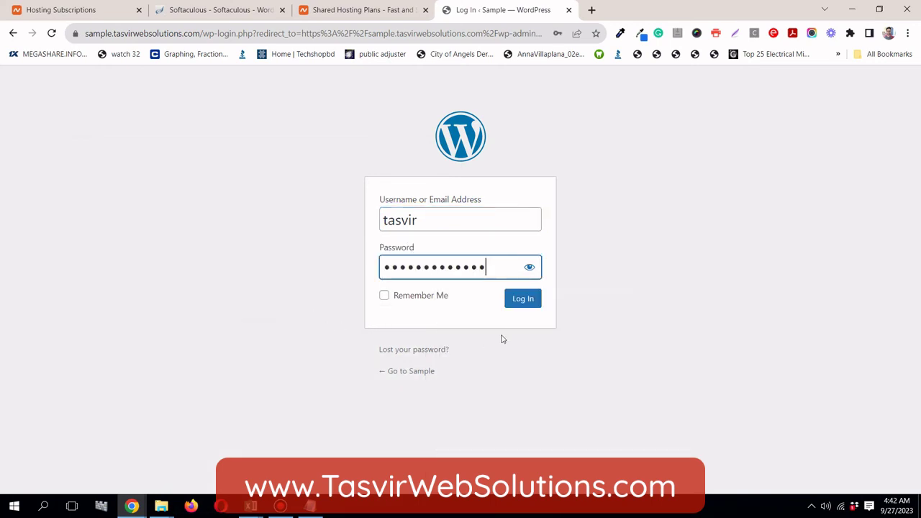
click(529, 308)
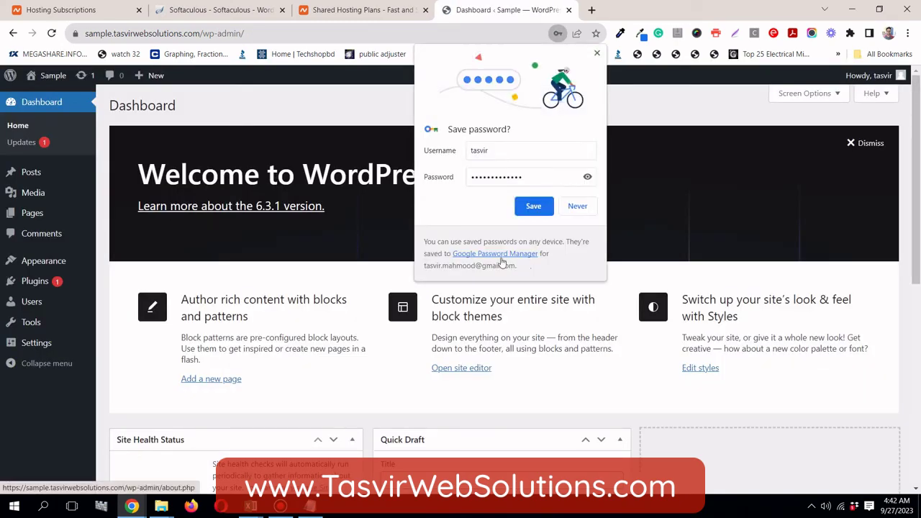
Save the login in Chrome, view Plugins > Installed Plugins, then switch back to the Softaculous tab
click(533, 206)
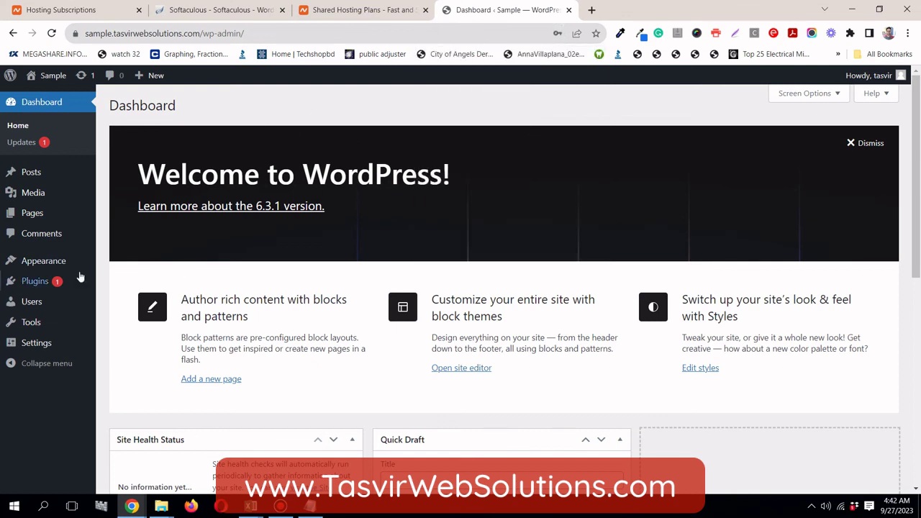
mouse_move(43, 281)
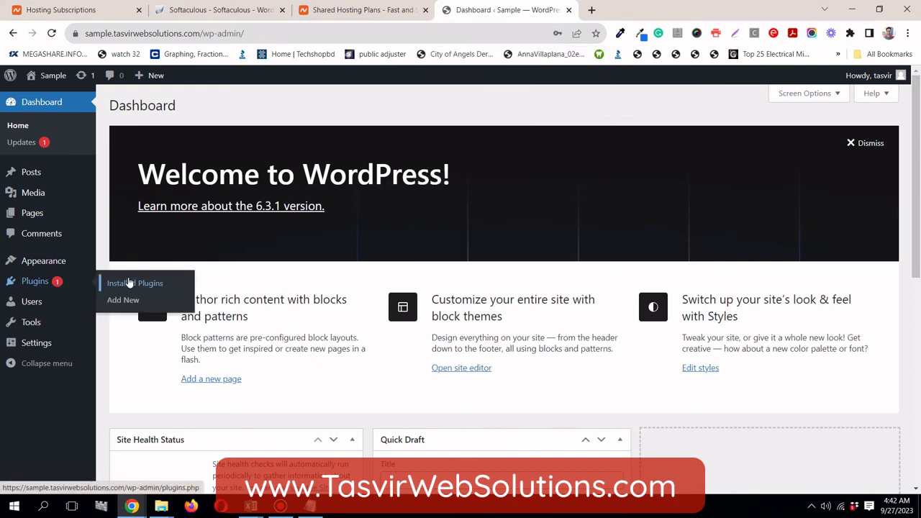
click(130, 283)
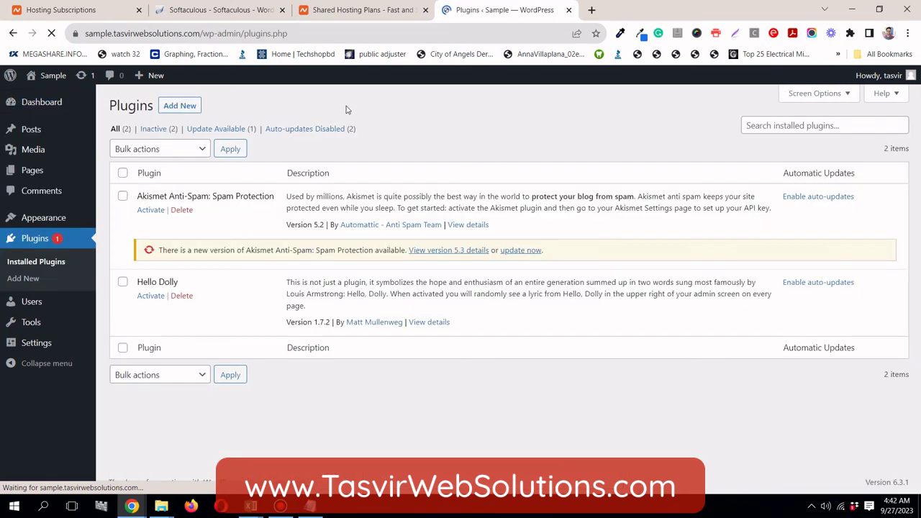
click(227, 9)
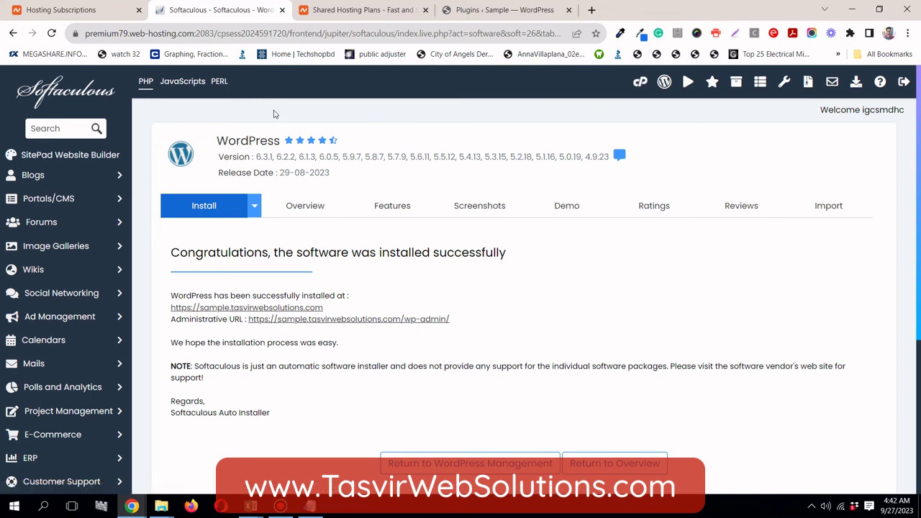
Glance at the Namecheap Shared Hosting Plans tab, then return to the Sample site's Plugins tab
scroll(274, 114, down, 2)
scroll(273, 114, up, 2)
click(328, 13)
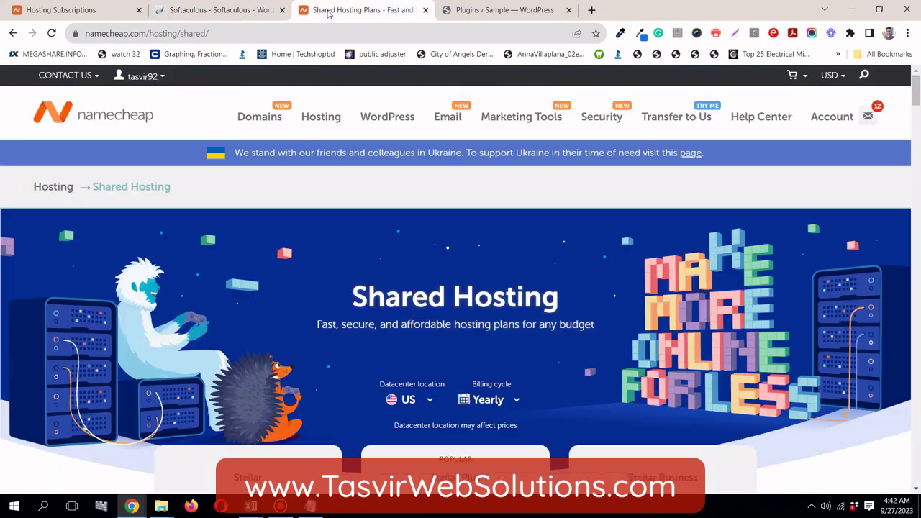
click(456, 12)
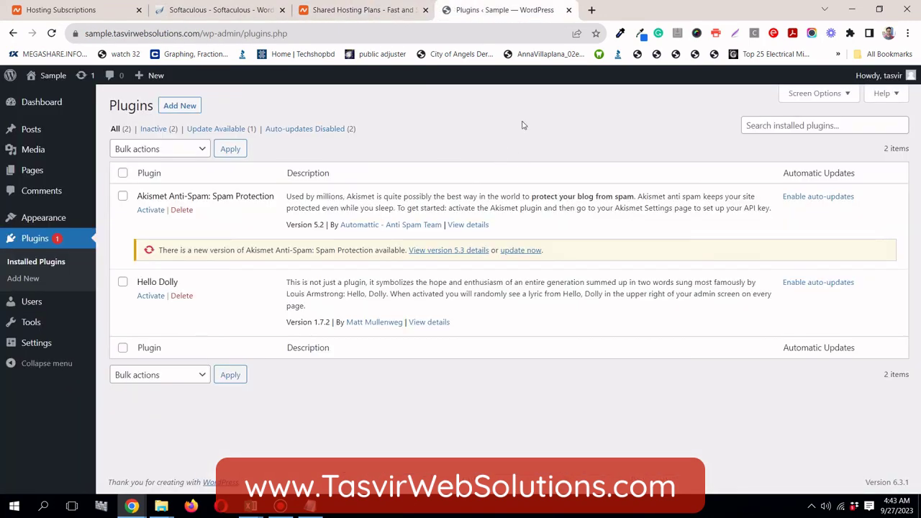